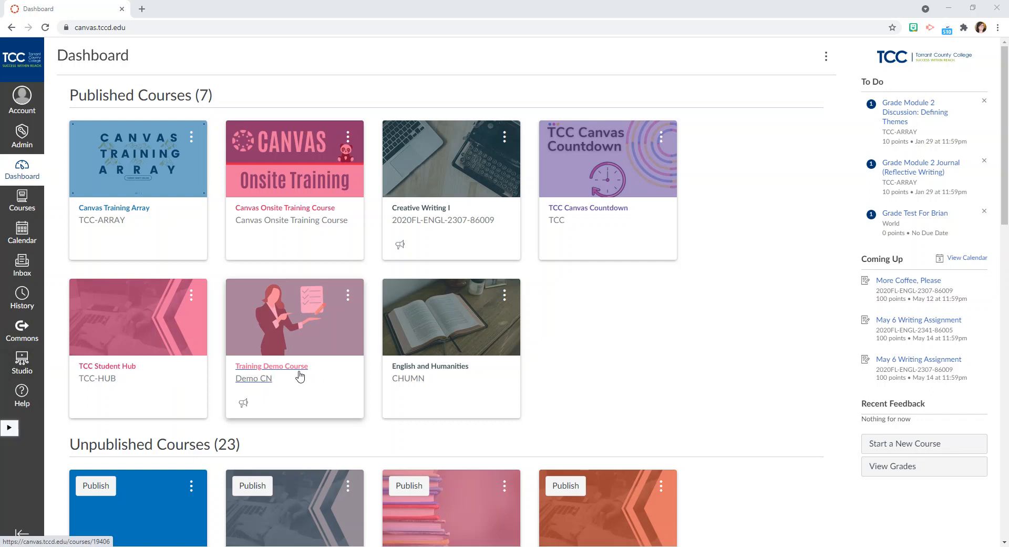
# Add a module named Speedgrader Test to the Training Demo Course and publish it.
pyautogui.click(300, 376)
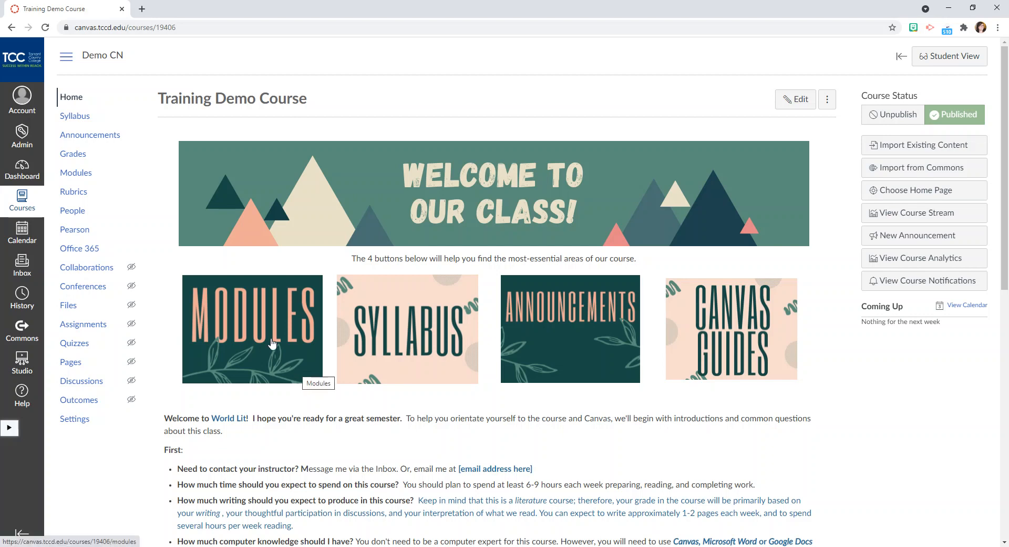
pyautogui.click(73, 178)
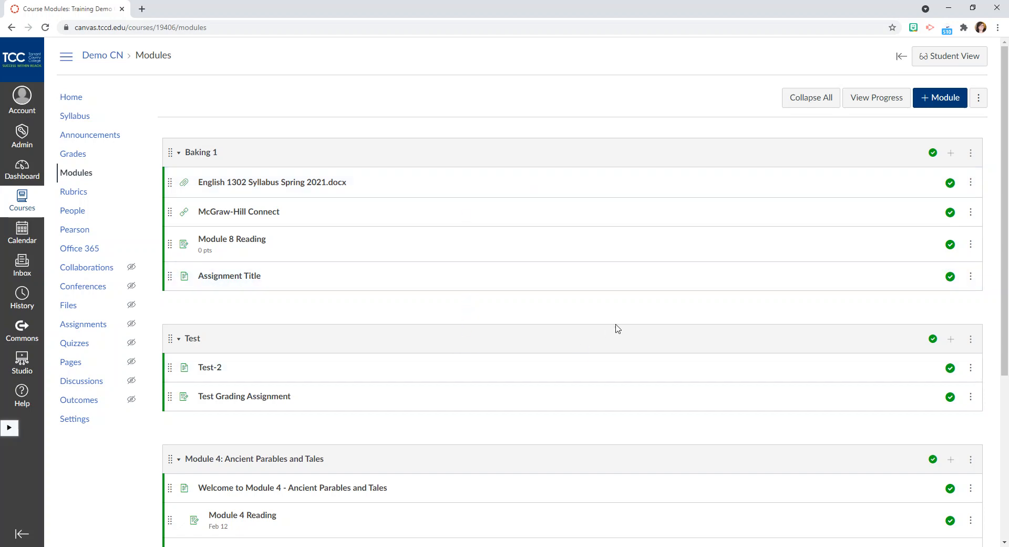
pyautogui.click(940, 104)
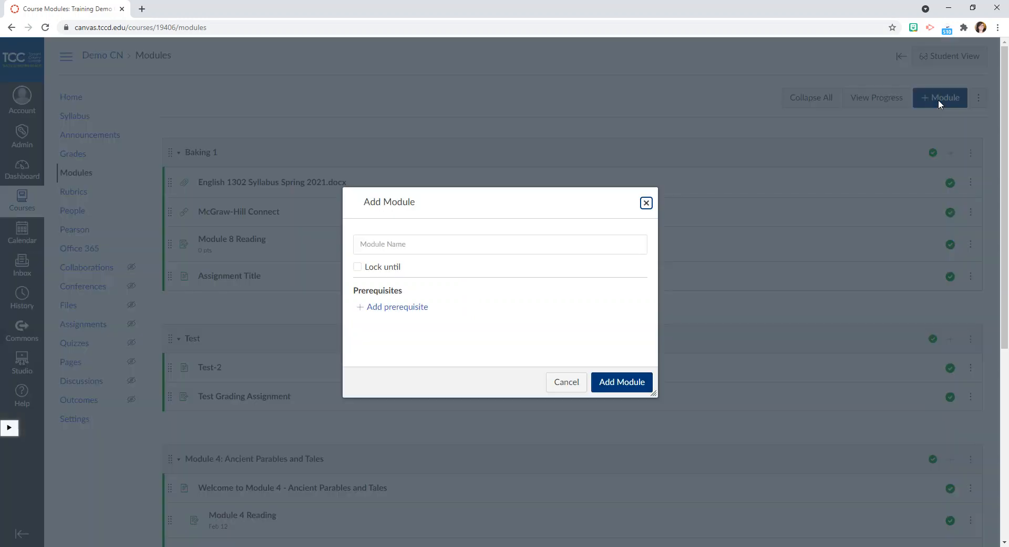
pyautogui.click(417, 250)
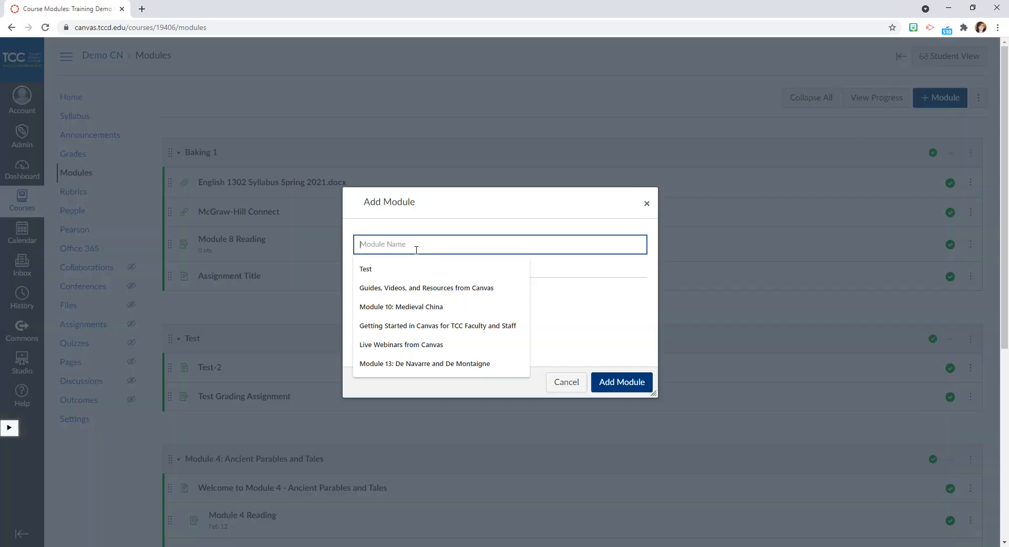
pyautogui.write('Spe')
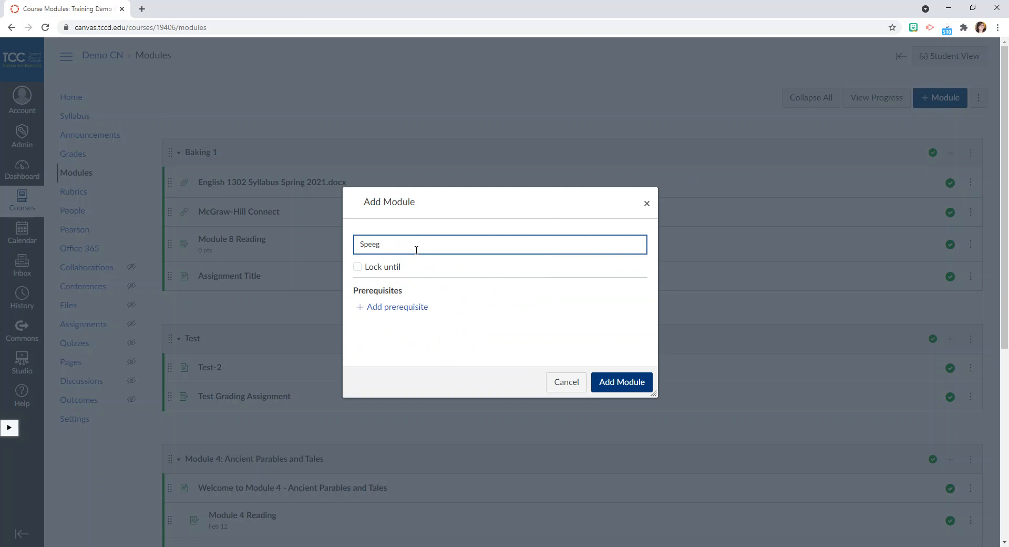
pyautogui.write('edgrader Test')
pyautogui.click(629, 387)
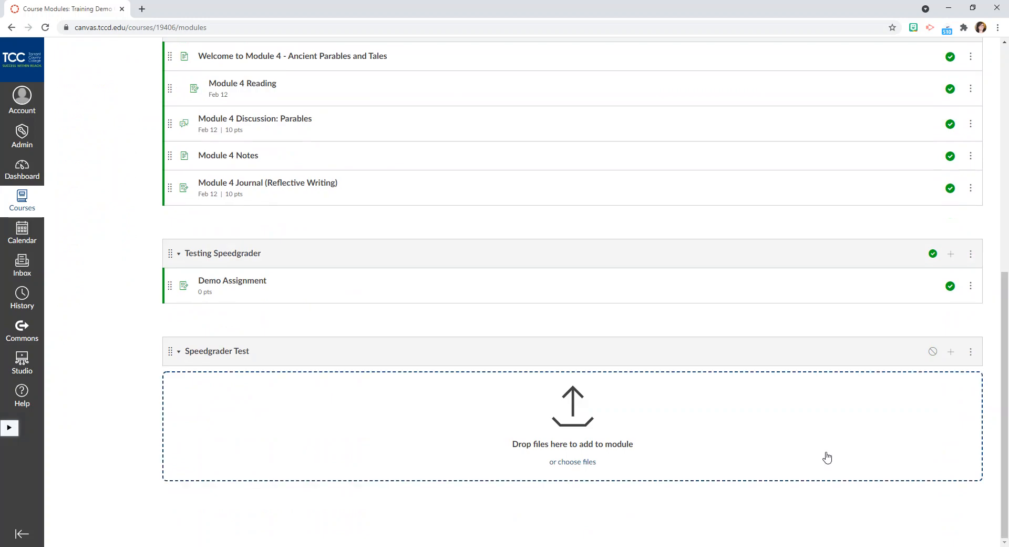
pyautogui.click(931, 351)
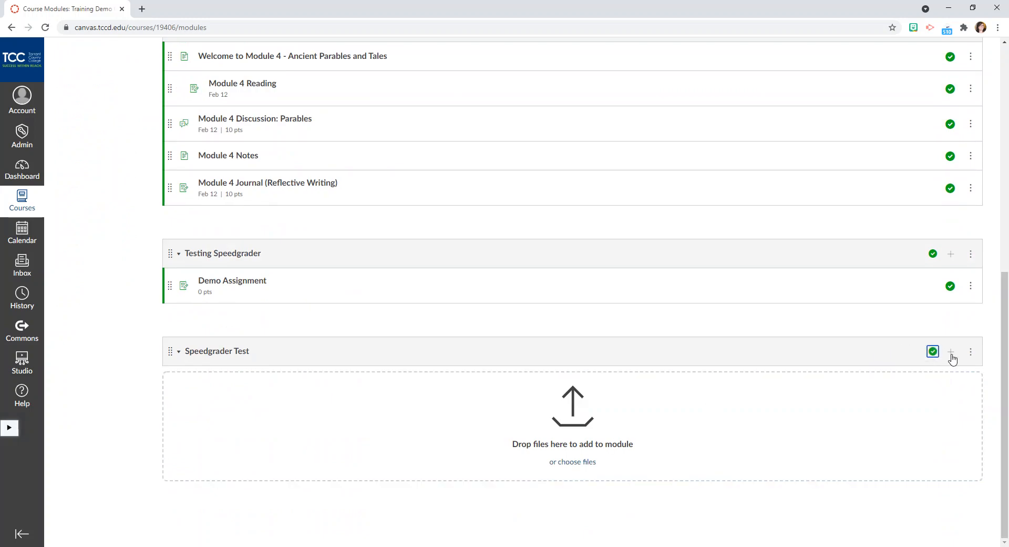
# Create a new assignment named Grading Test in the Speedgrader Test module, without indentation, and publish it.
pyautogui.click(952, 352)
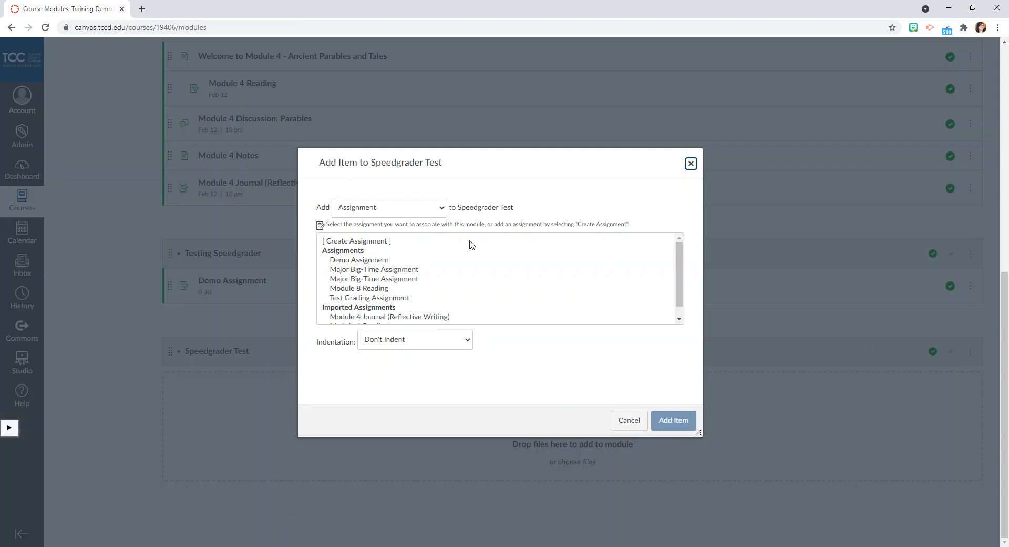
pyautogui.click(368, 241)
pyautogui.click(408, 347)
pyautogui.write('Grading Test')
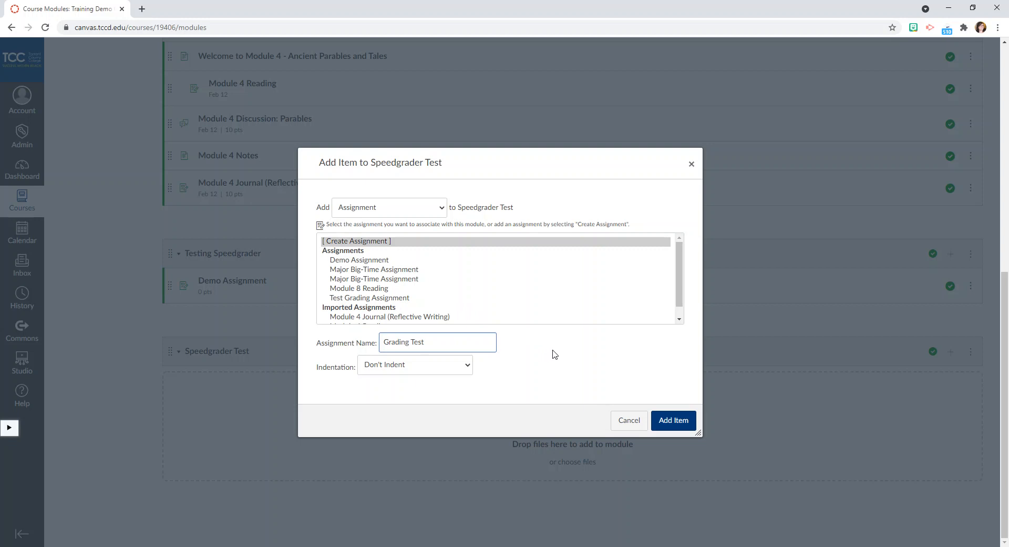
pyautogui.click(678, 422)
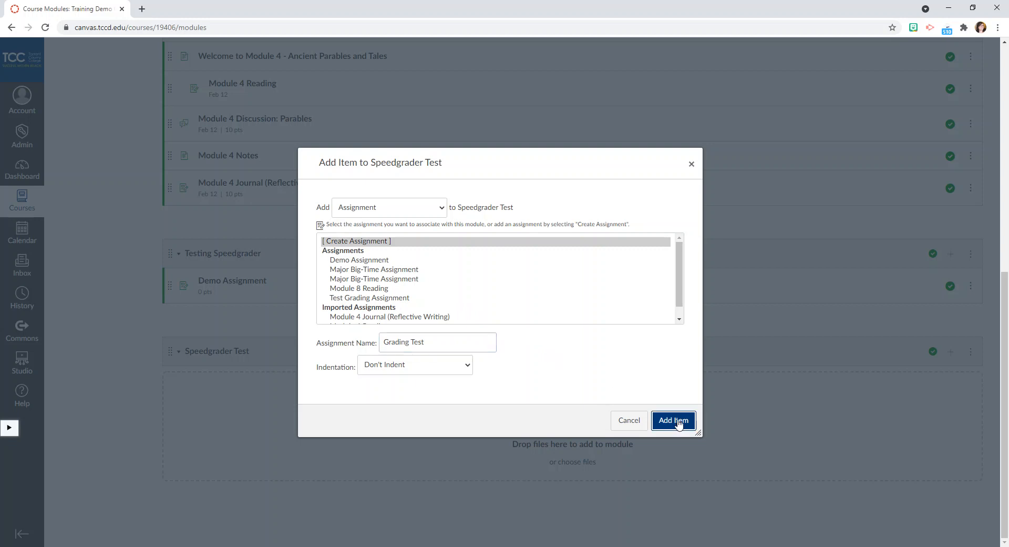
pyautogui.click(950, 380)
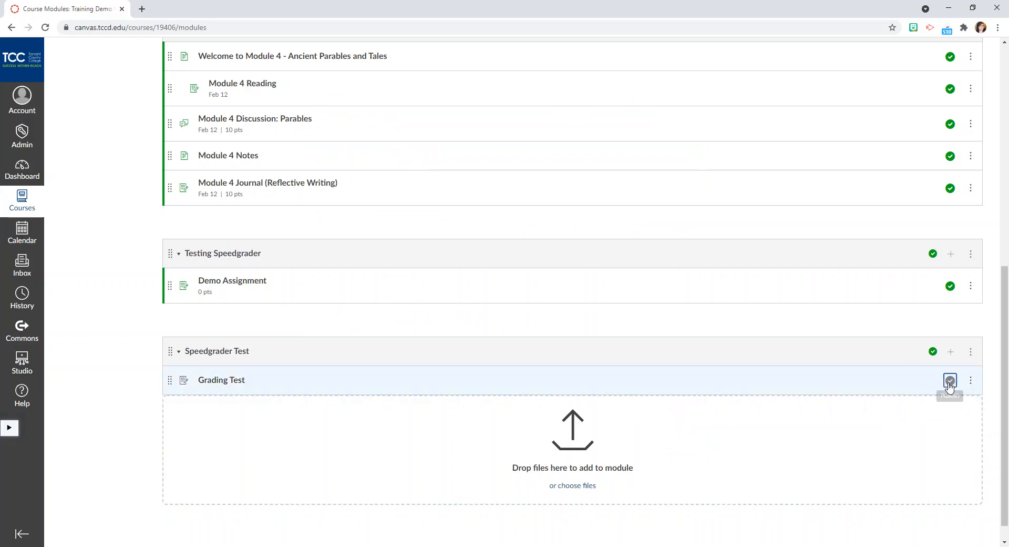
# Set the Grading Test assignment's submission type to Online with File Uploads allowed, and save the assignment.
pyautogui.click(228, 385)
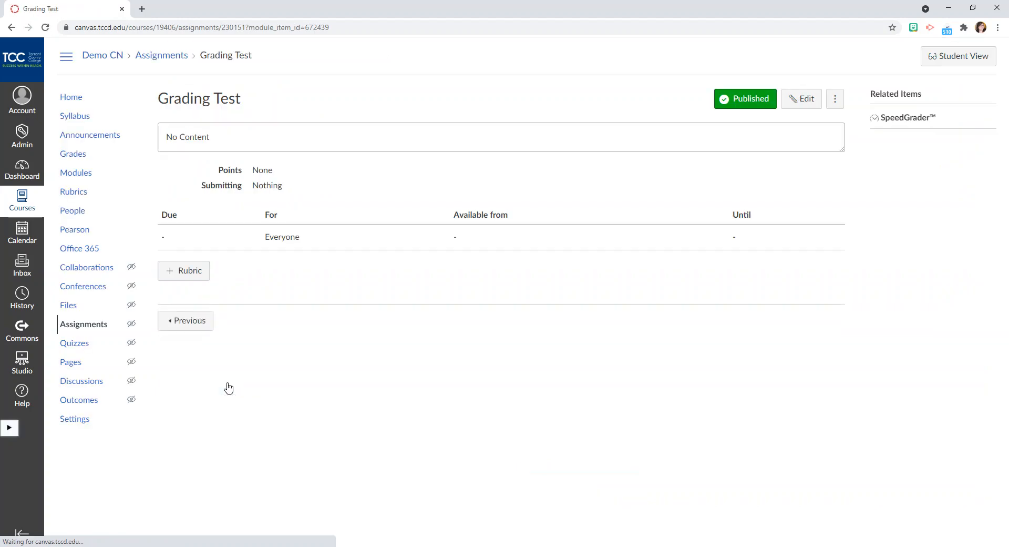
pyautogui.click(807, 101)
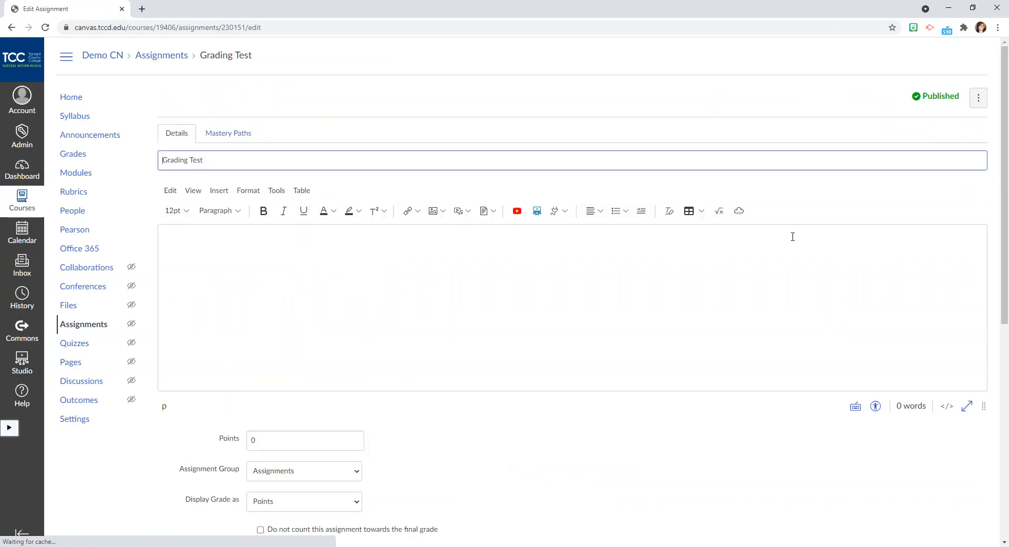
pyautogui.scroll(-2, 686, 401)
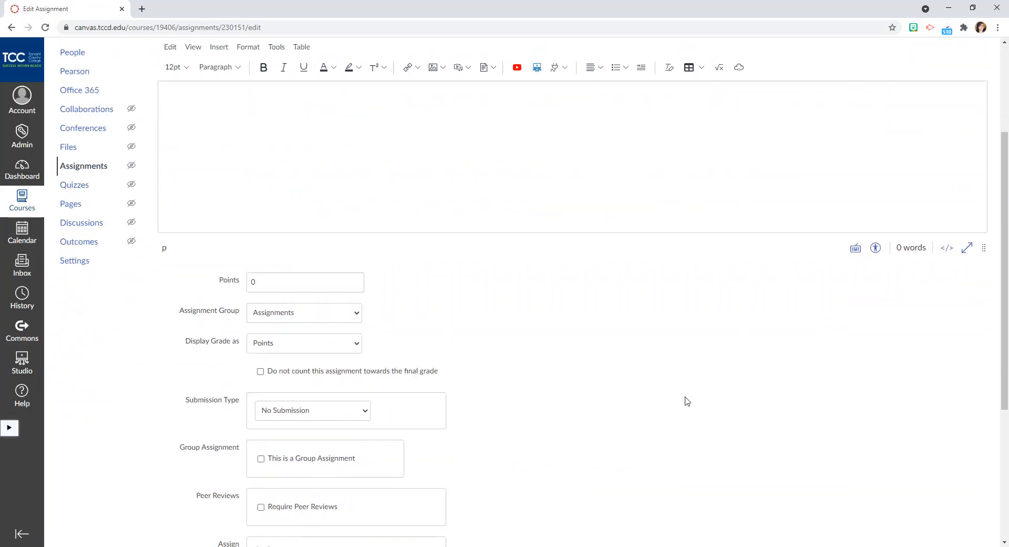
pyautogui.scroll(-2, 686, 400)
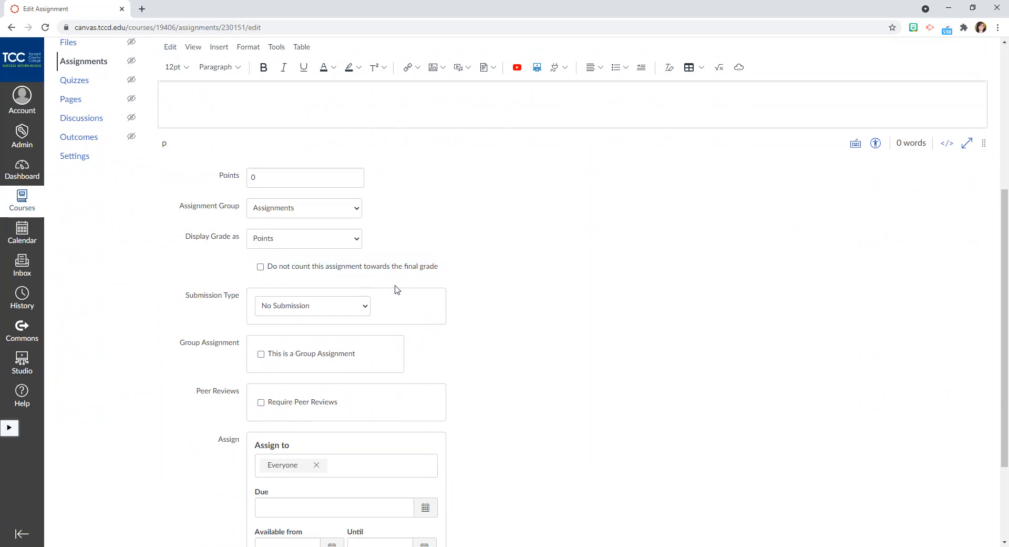
pyautogui.click(363, 306)
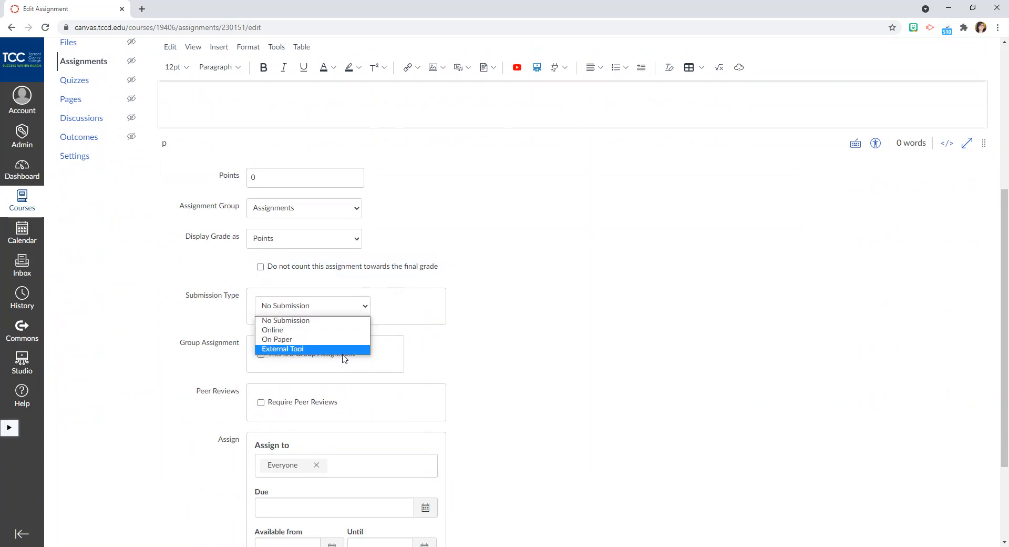
pyautogui.click(341, 330)
pyautogui.click(289, 415)
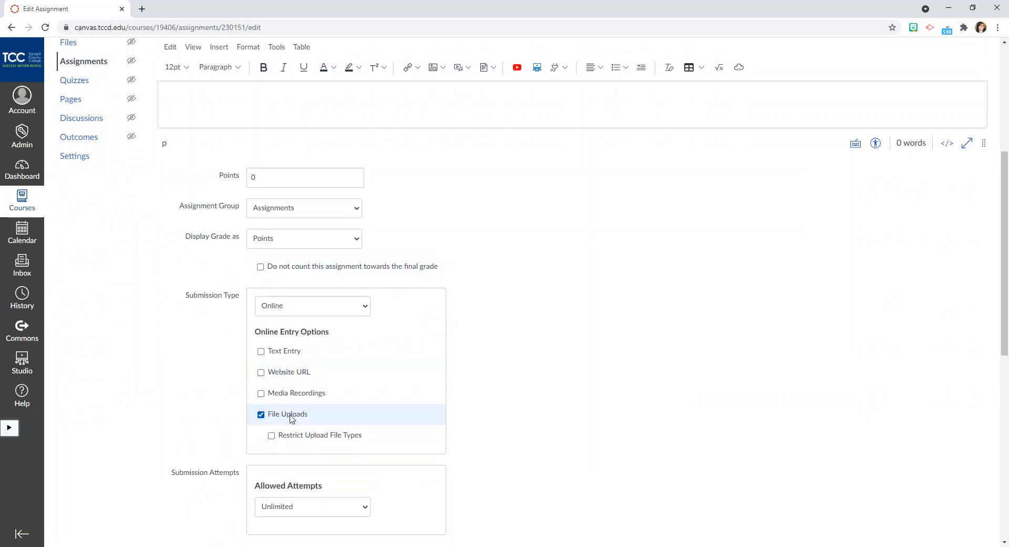
pyautogui.scroll(-4, 675, 355)
pyautogui.scroll(-5, 676, 355)
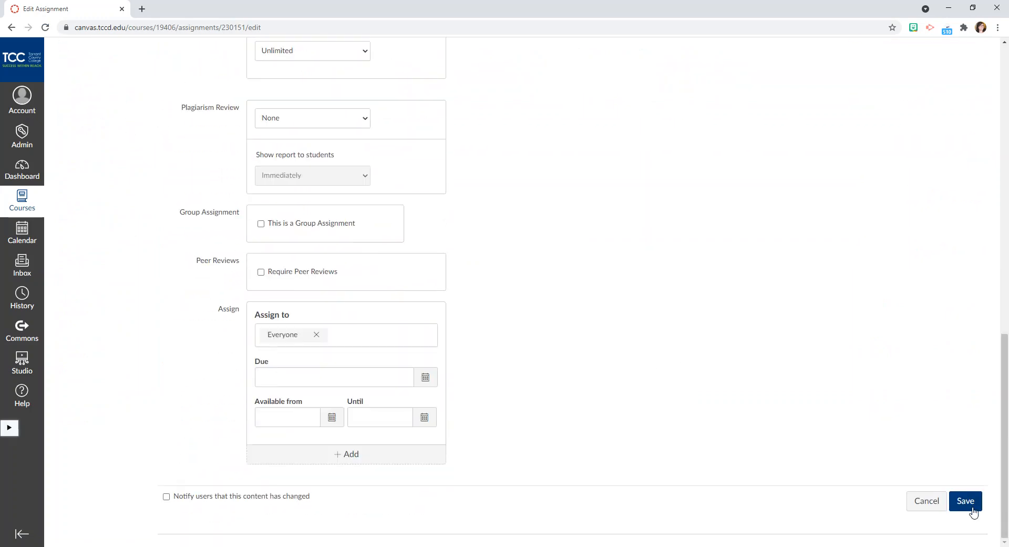
pyautogui.click(965, 500)
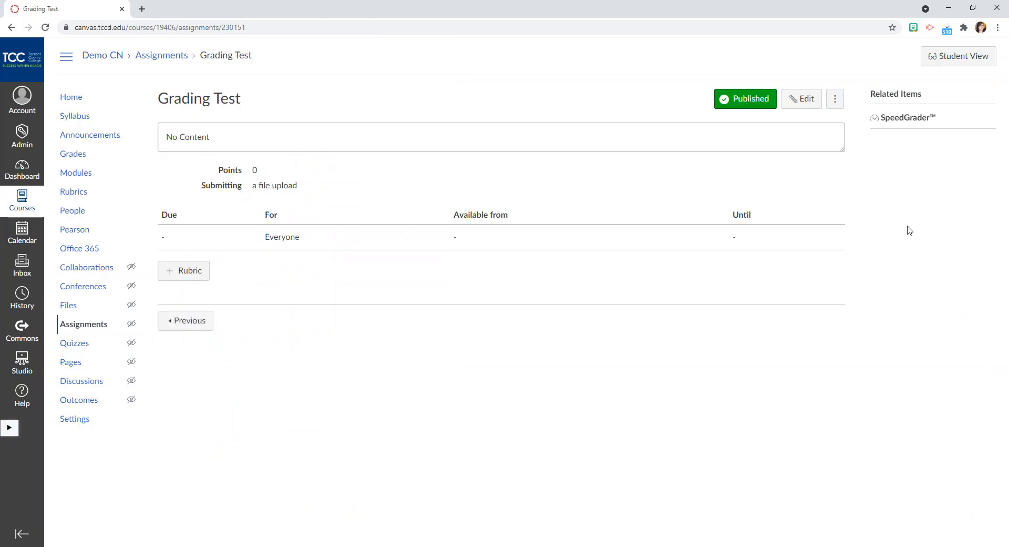
# In Student View, submit the OneDrive file OM Peer Developed Courses.docx for the Grading Test assignment.
pyautogui.click(959, 62)
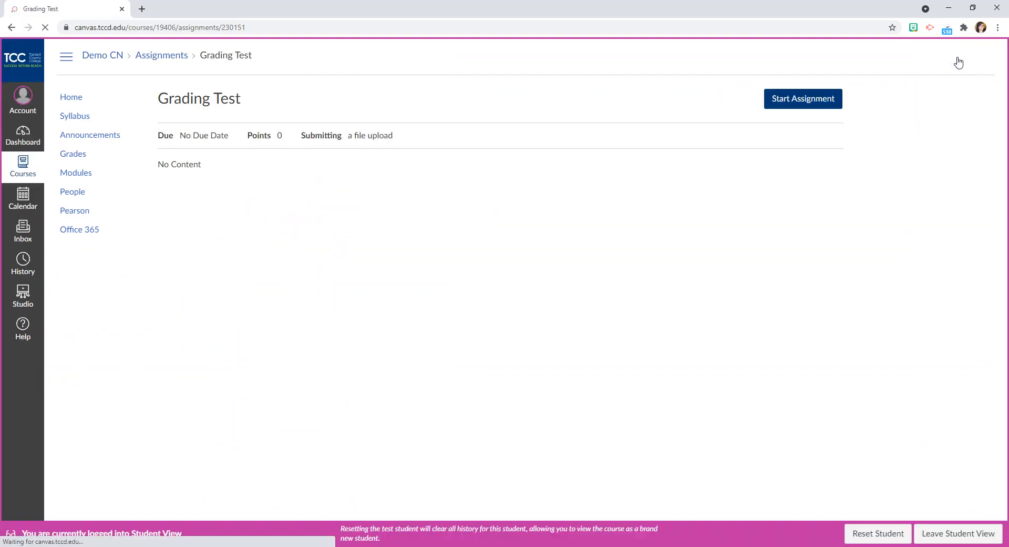
pyautogui.click(800, 108)
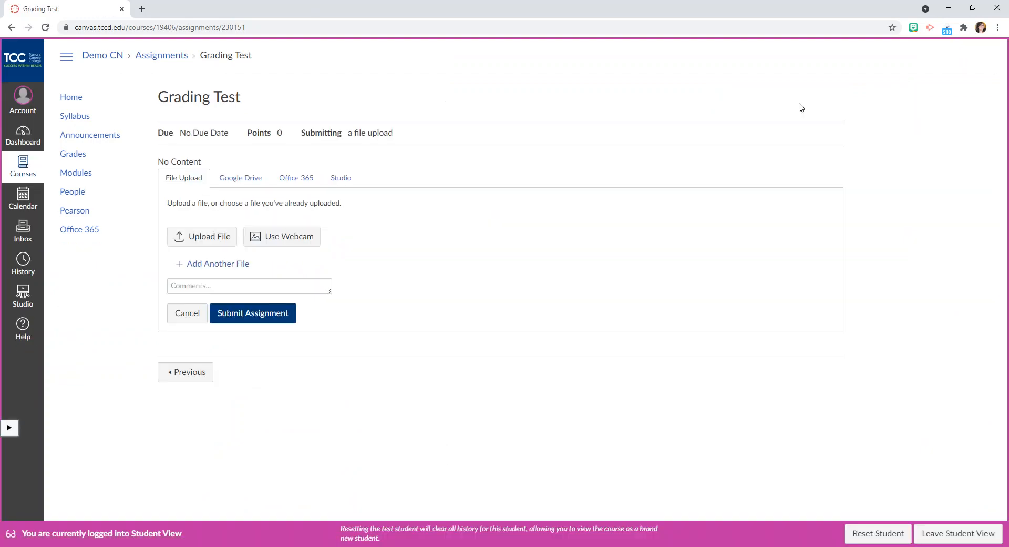
pyautogui.click(203, 239)
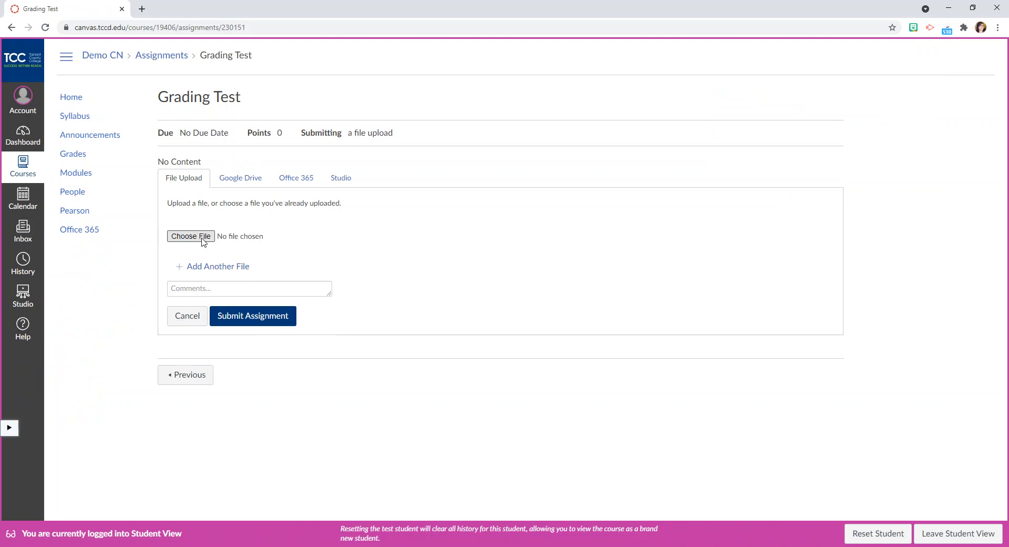
pyautogui.click(203, 239)
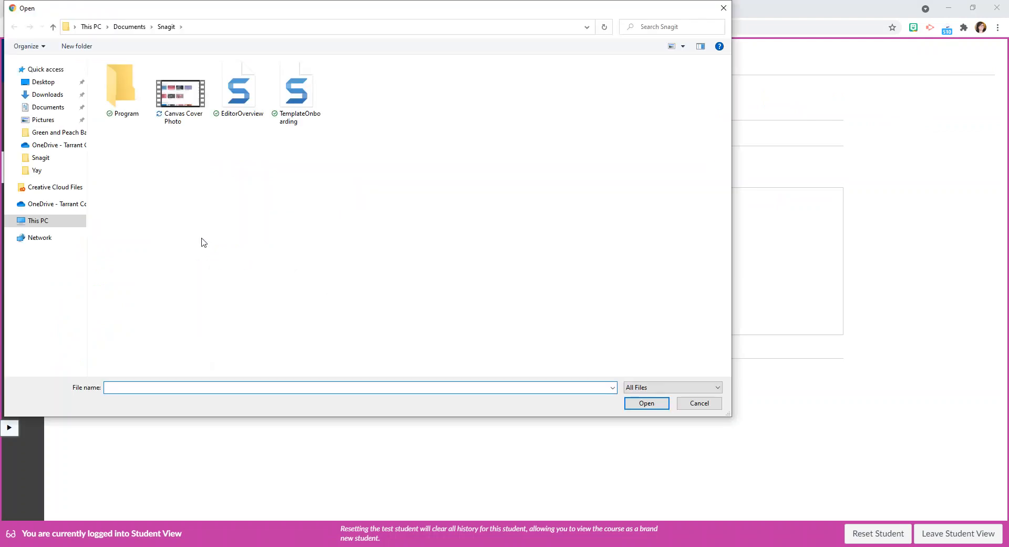
pyautogui.click(37, 205)
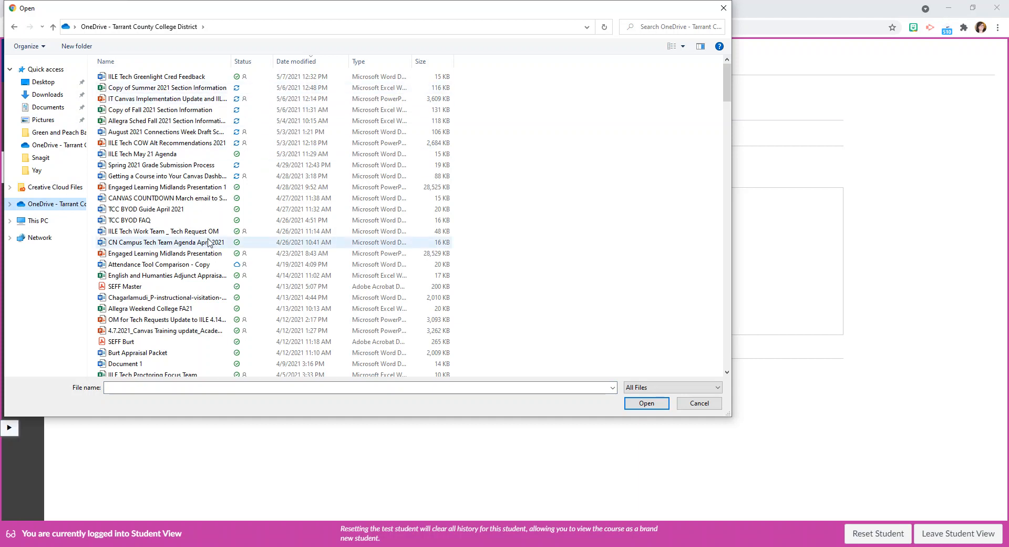
pyautogui.scroll(-8, 209, 242)
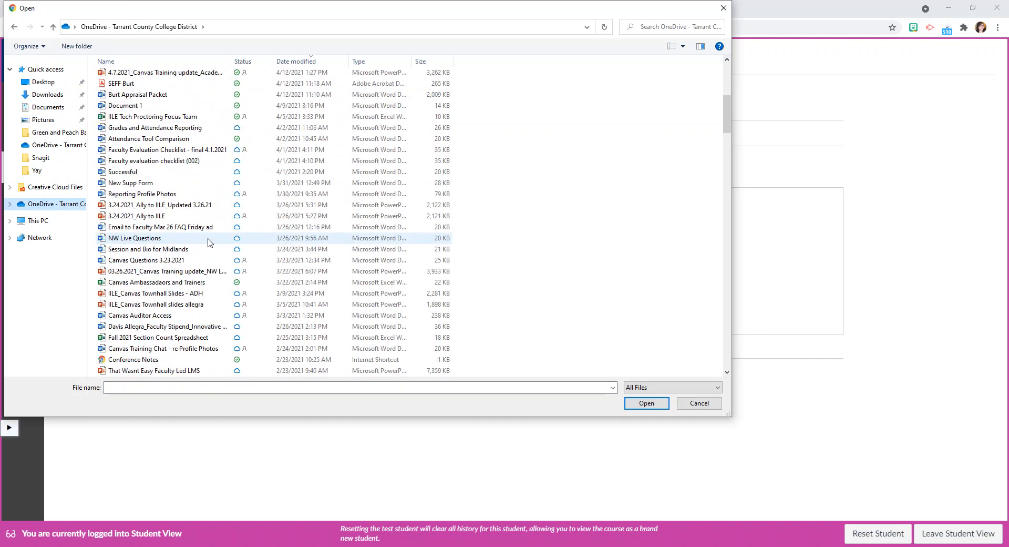
pyautogui.scroll(-2, 211, 245)
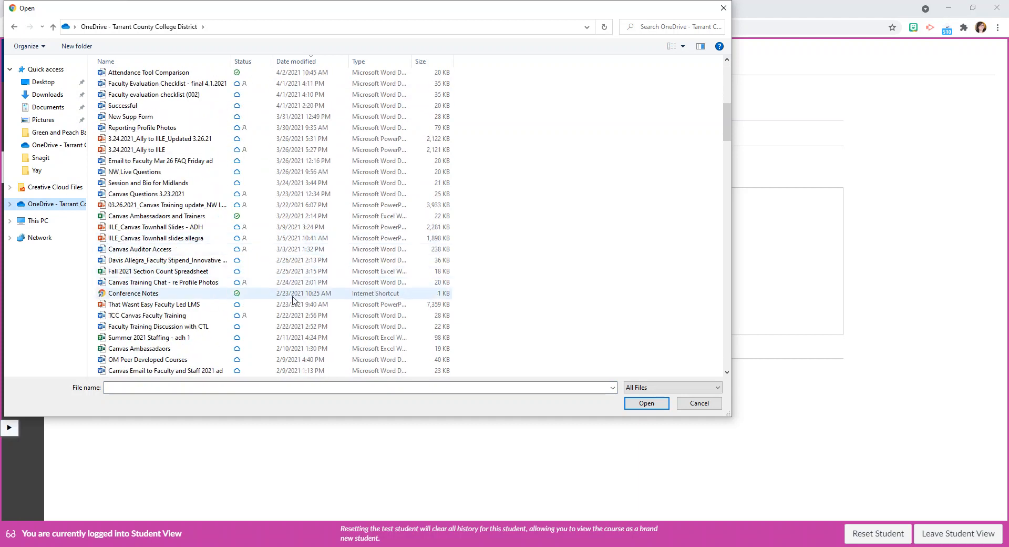
pyautogui.scroll(-2, 296, 300)
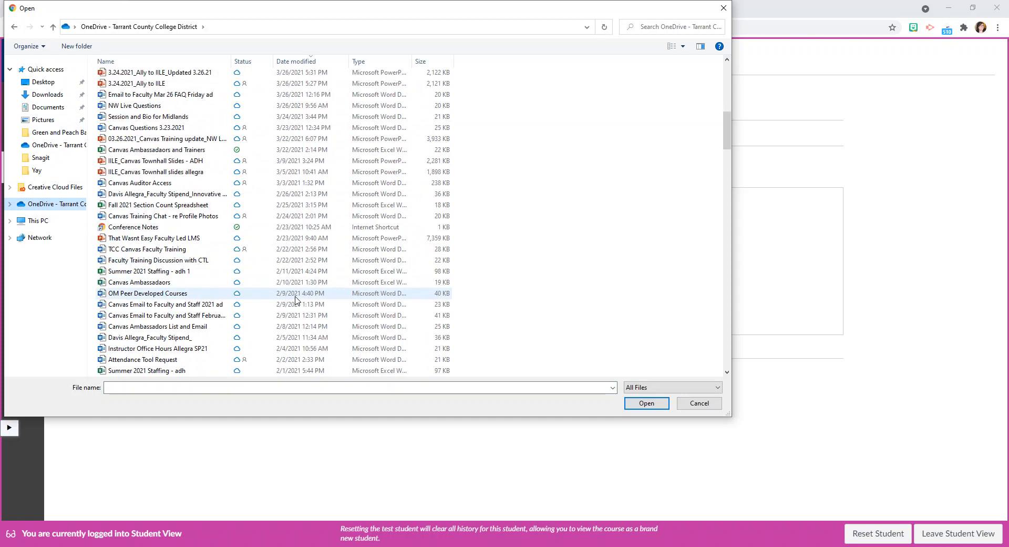
pyautogui.scroll(-3, 296, 300)
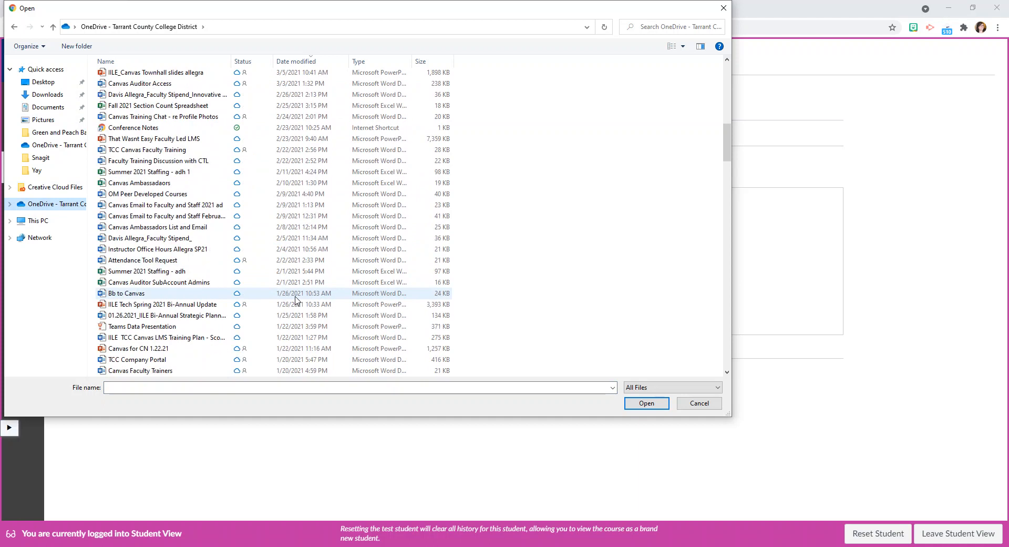
pyautogui.click(175, 195)
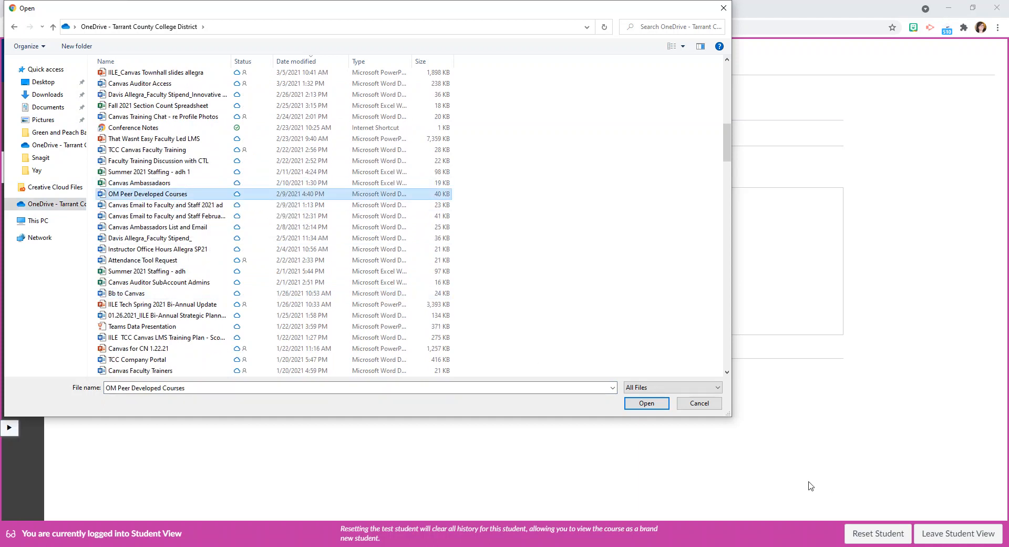
pyautogui.click(637, 404)
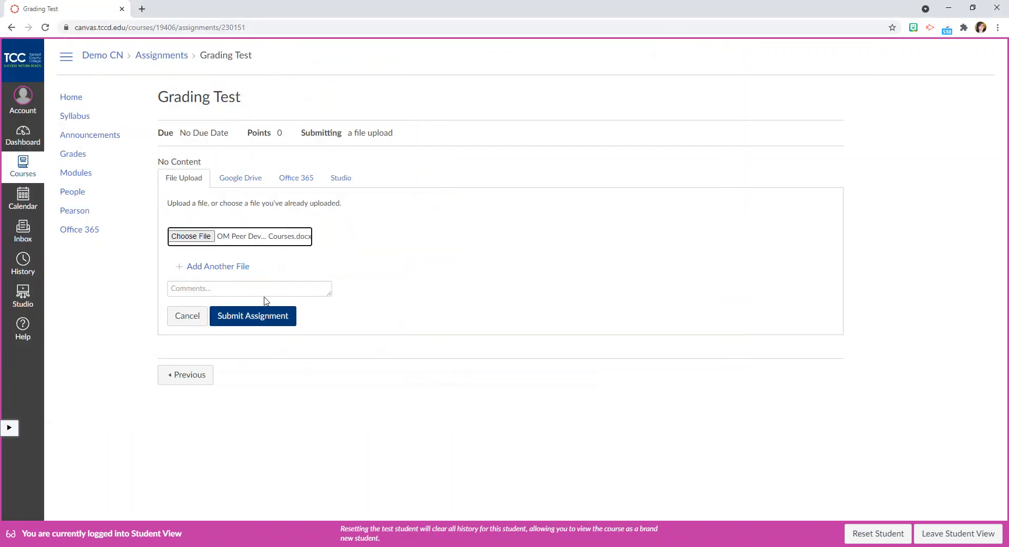
pyautogui.click(246, 316)
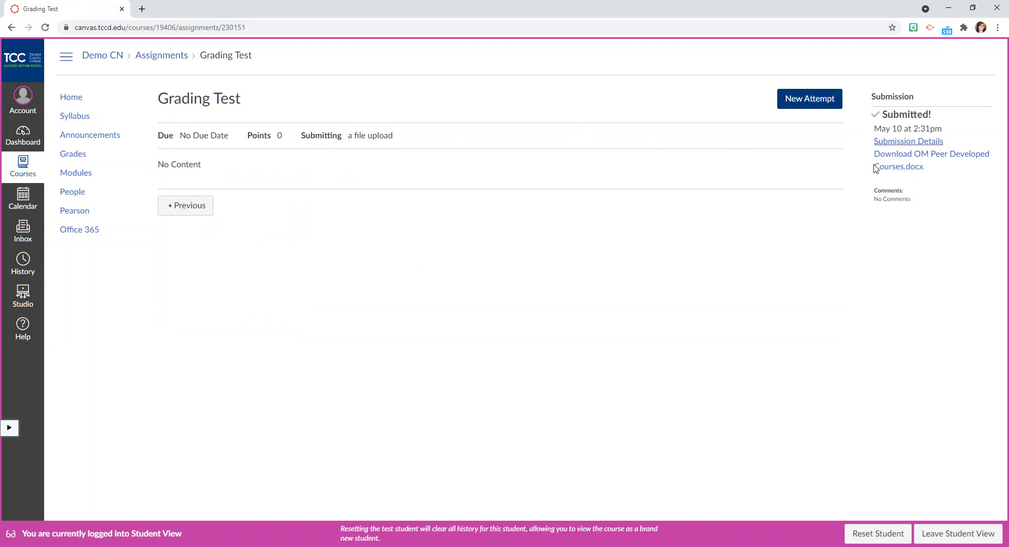
# Leave Student View and open the Grading Test submission in SpeedGrader.
pyautogui.click(953, 538)
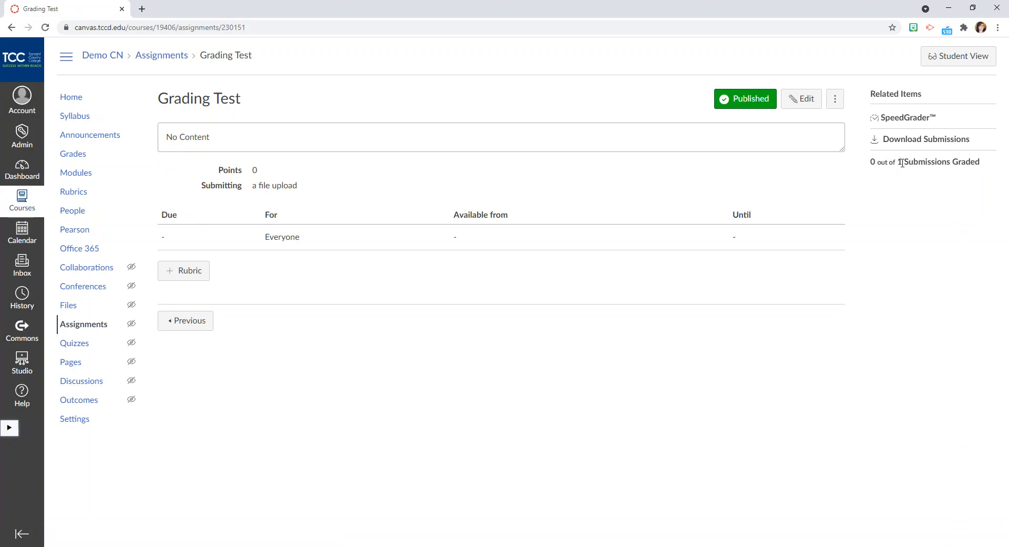
pyautogui.click(923, 122)
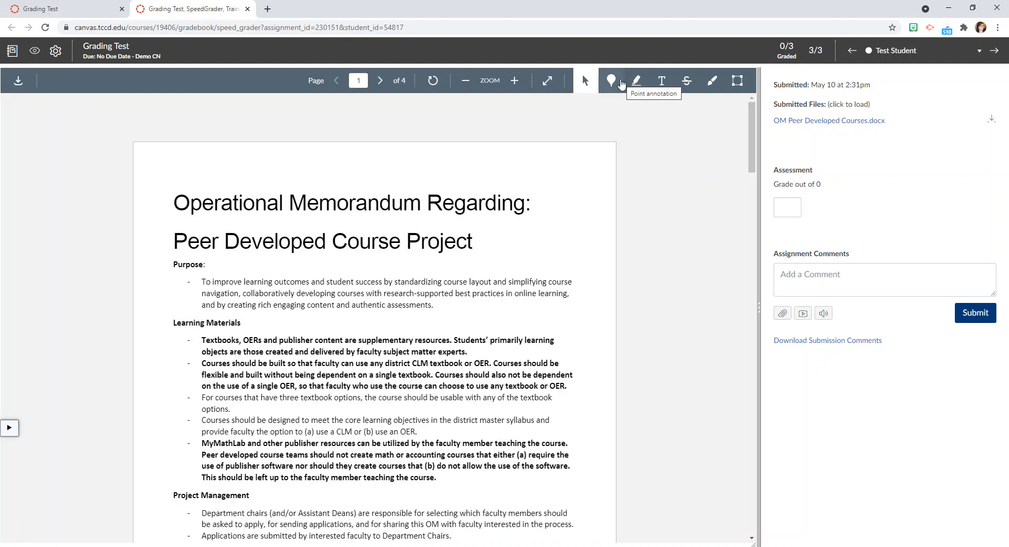
# Pin a blue point comment reading "Functional" above the document title, and highlight "Memorandum Regarding:" in yellow.
pyautogui.click(622, 84)
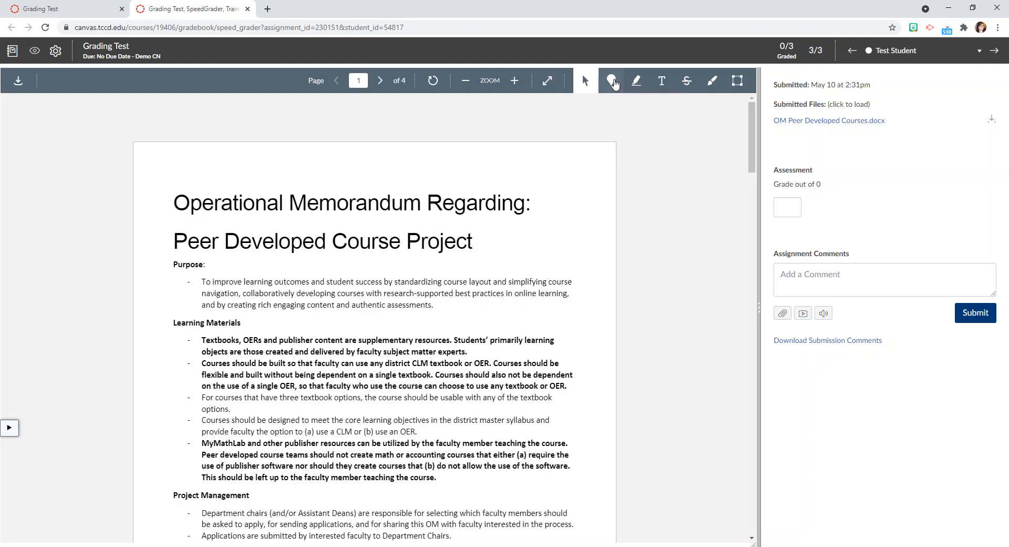
pyautogui.click(94, 184)
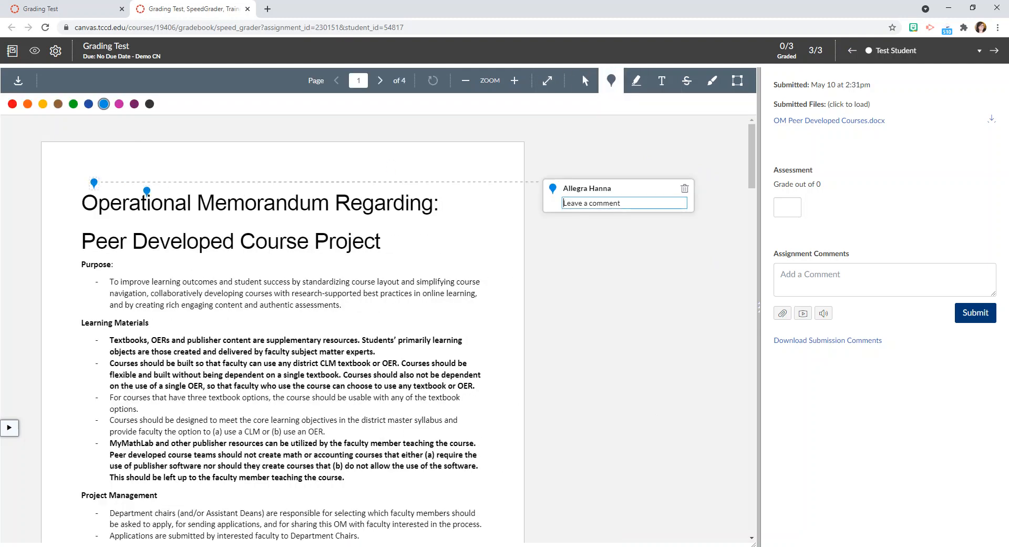
pyautogui.write('Functional')
pyautogui.click(649, 287)
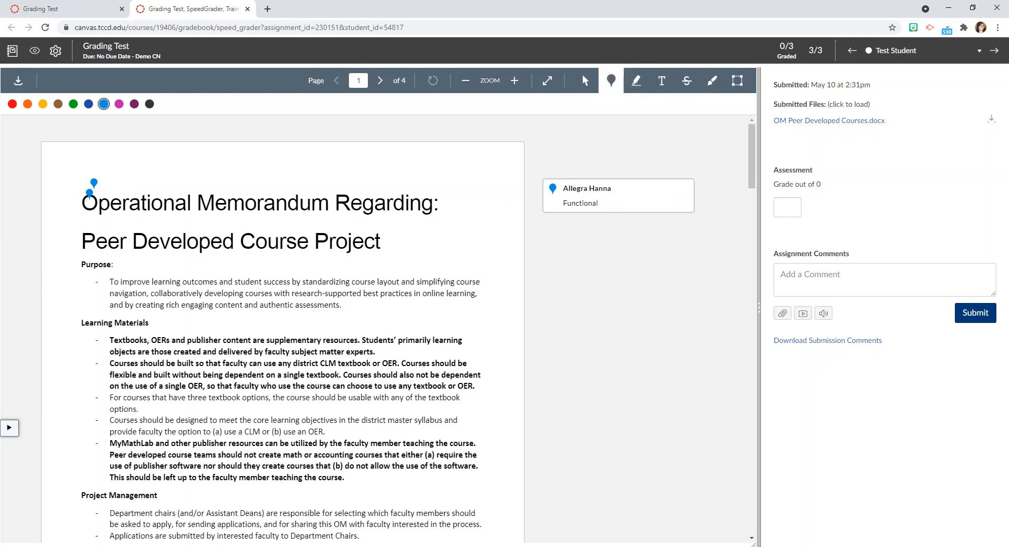
pyautogui.click(639, 83)
pyautogui.moveTo(204, 200); pyautogui.dragTo(439, 206)
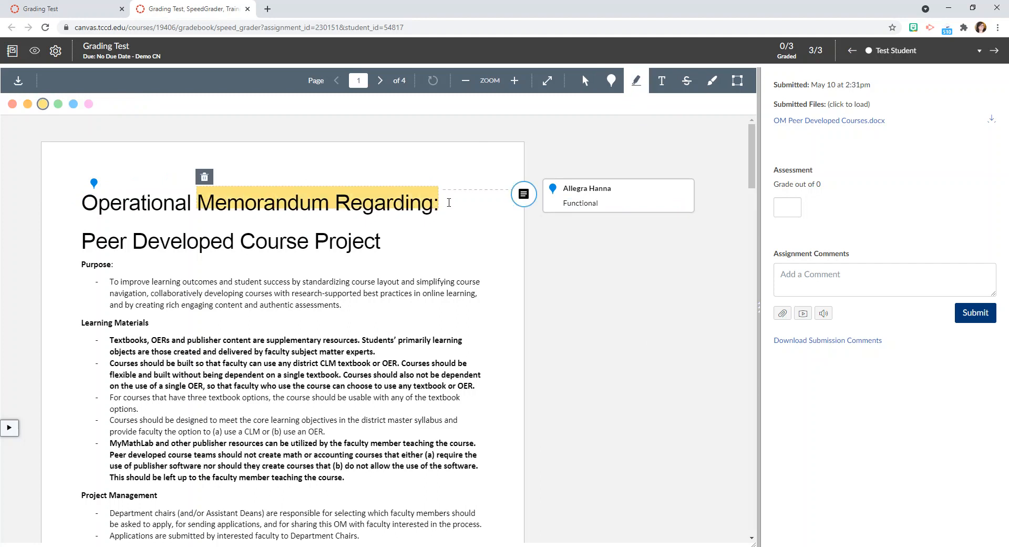
# Add the free text "Adding comment" above the document title, in purple at the largest text size.
pyautogui.click(661, 81)
pyautogui.click(317, 155)
pyautogui.write('Adding comment')
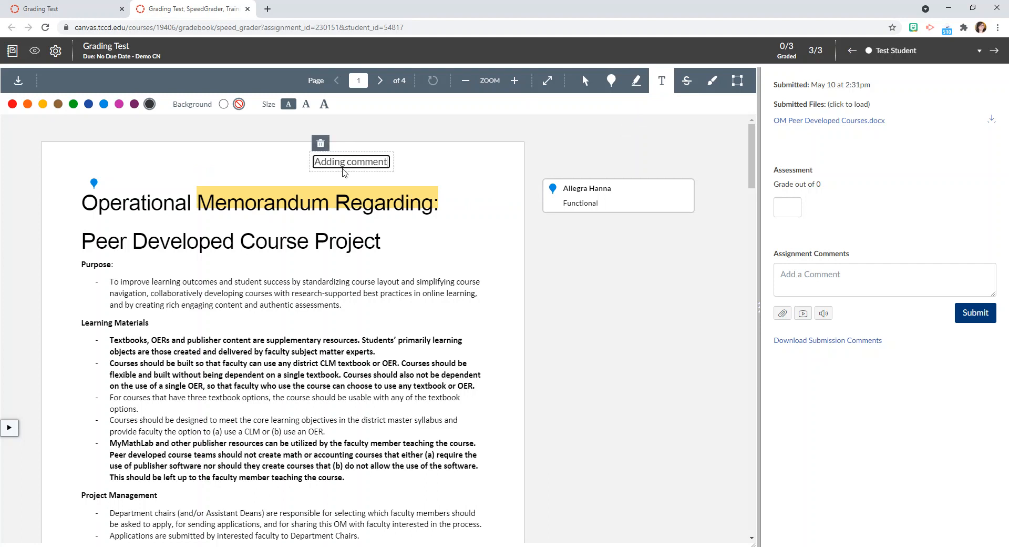
pyautogui.click(134, 103)
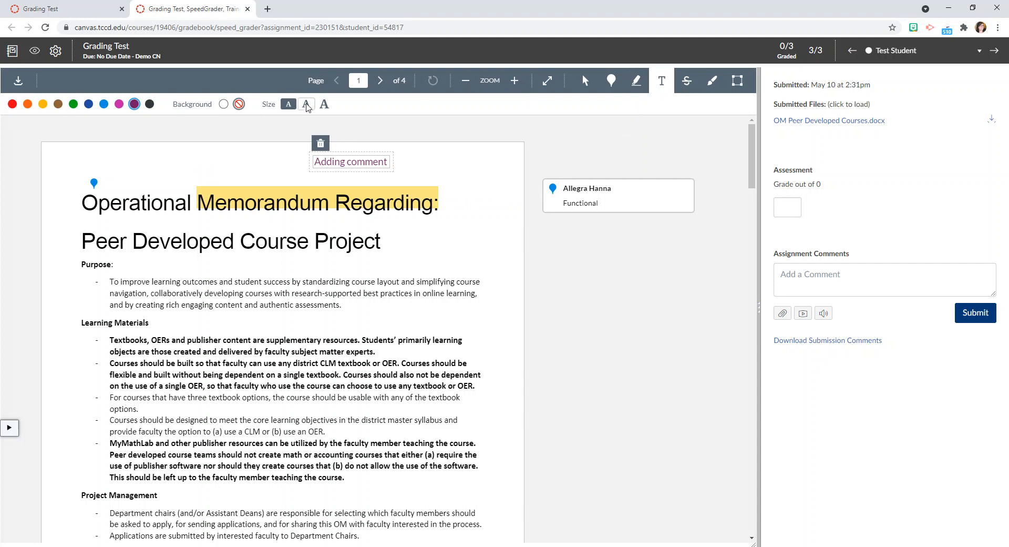
pyautogui.click(324, 104)
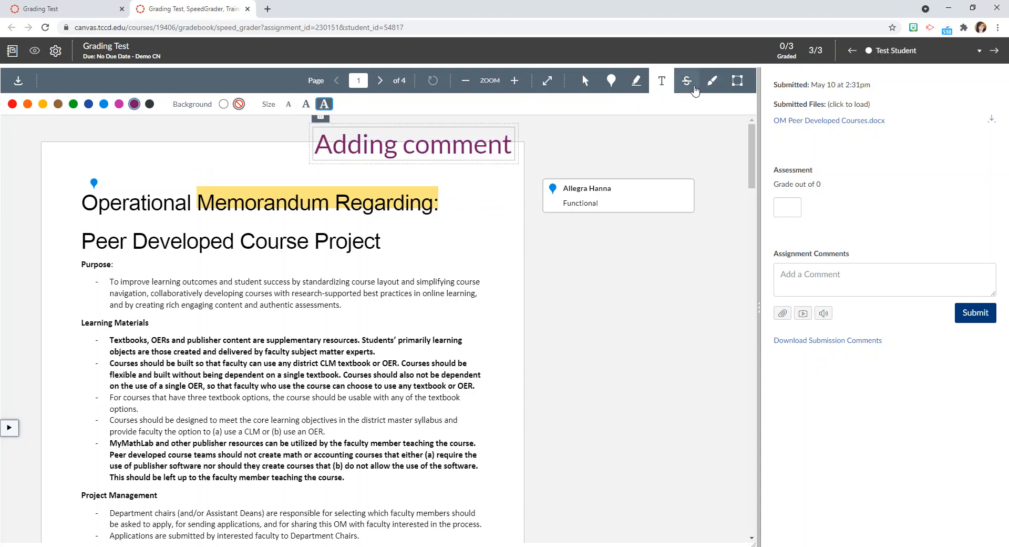
# Strike out "content are supplementary resources. Students' primarily" in red, and circle the Learning Materials heading with a thin blue freehand line.
pyautogui.click(686, 80)
pyautogui.moveTo(225, 341); pyautogui.dragTo(318, 342)
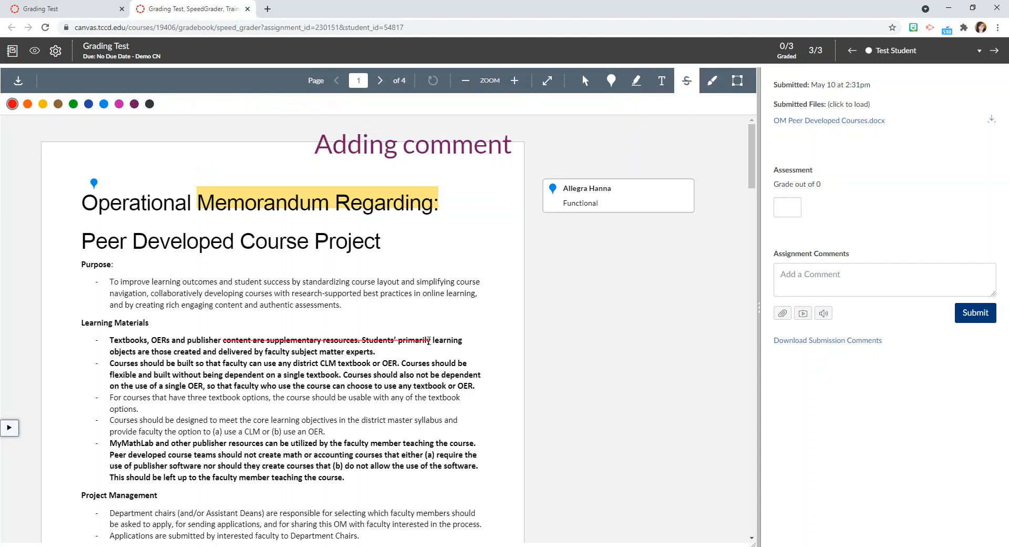
pyautogui.click(712, 81)
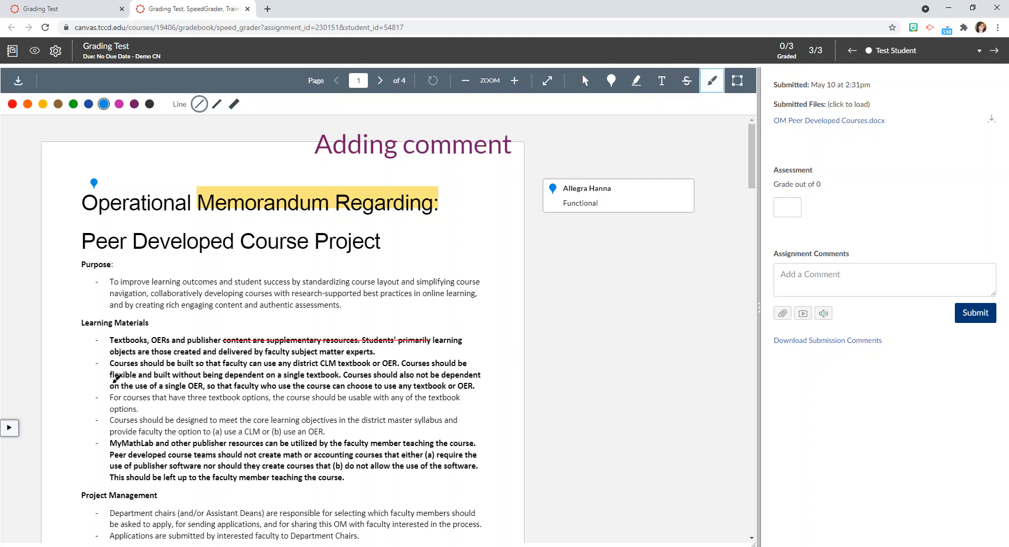
pyautogui.moveTo(89, 314)
pyautogui.mouseDown()
pyautogui.moveTo(70, 323)
pyautogui.moveTo(151, 326)
pyautogui.moveTo(140, 312)
pyautogui.moveTo(84, 314)
pyautogui.mouseUp()
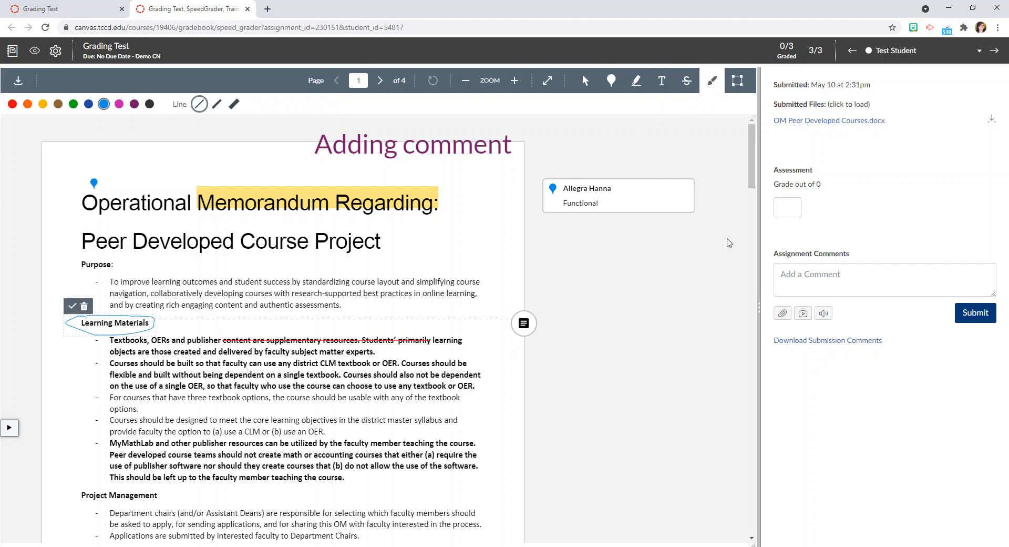
# Draw a green box around the Learning Materials bullets from "Courses should be built" onward, with the comment "Great job!".
pyautogui.click(737, 80)
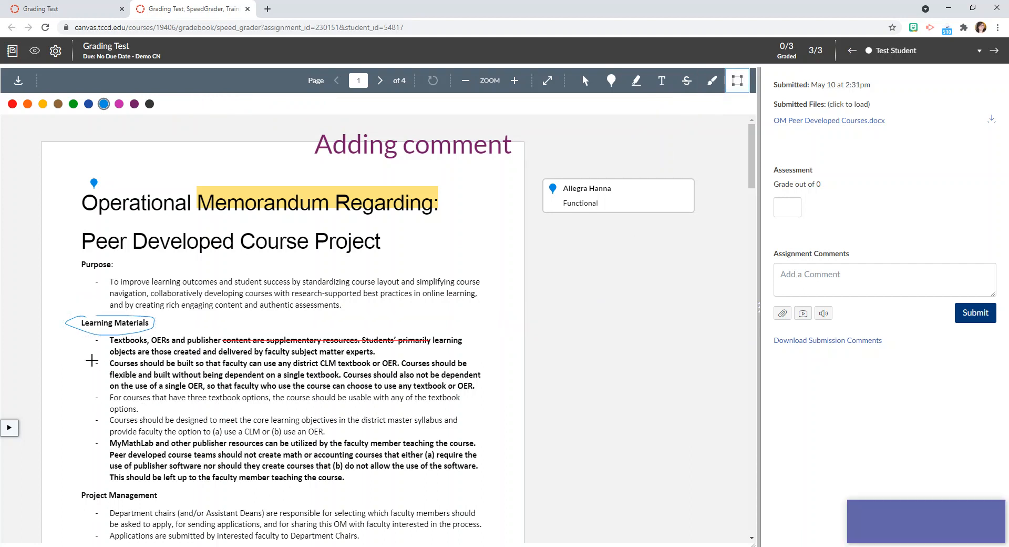
pyautogui.moveTo(87, 357)
pyautogui.mouseDown()
pyautogui.moveTo(415, 442)
pyautogui.moveTo(490, 484)
pyautogui.mouseUp()
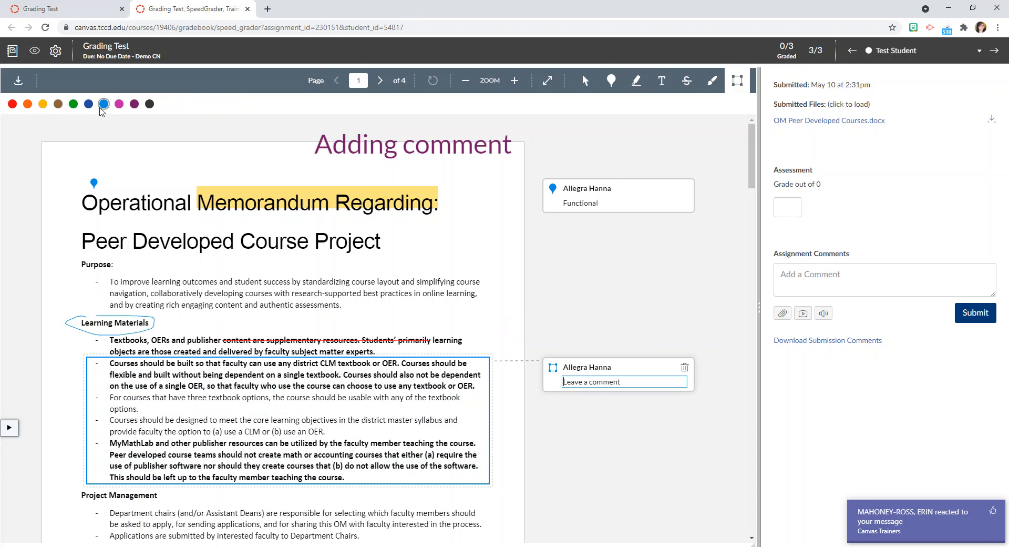
pyautogui.click(73, 104)
pyautogui.click(577, 382)
pyautogui.write('Grea tjo')
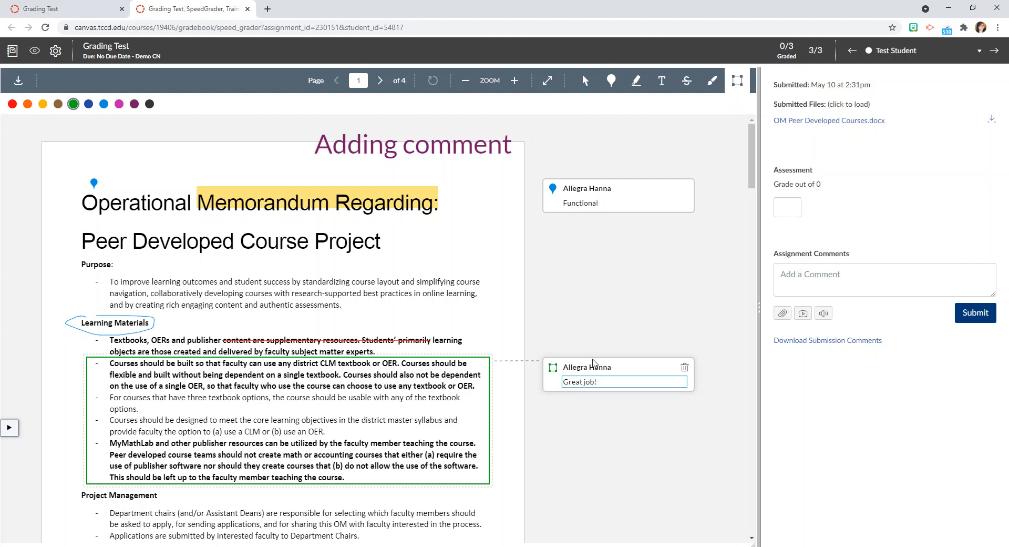
# Submit the assignment comment "Summary comment" on the test student's submission.
pyautogui.click(905, 276)
pyautogui.write('Summary comment')
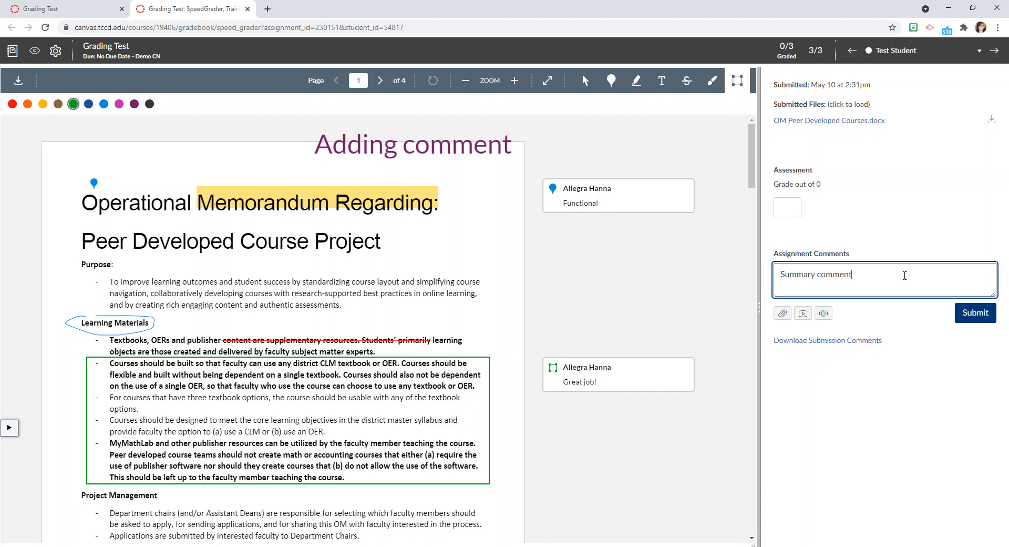
pyautogui.click(964, 318)
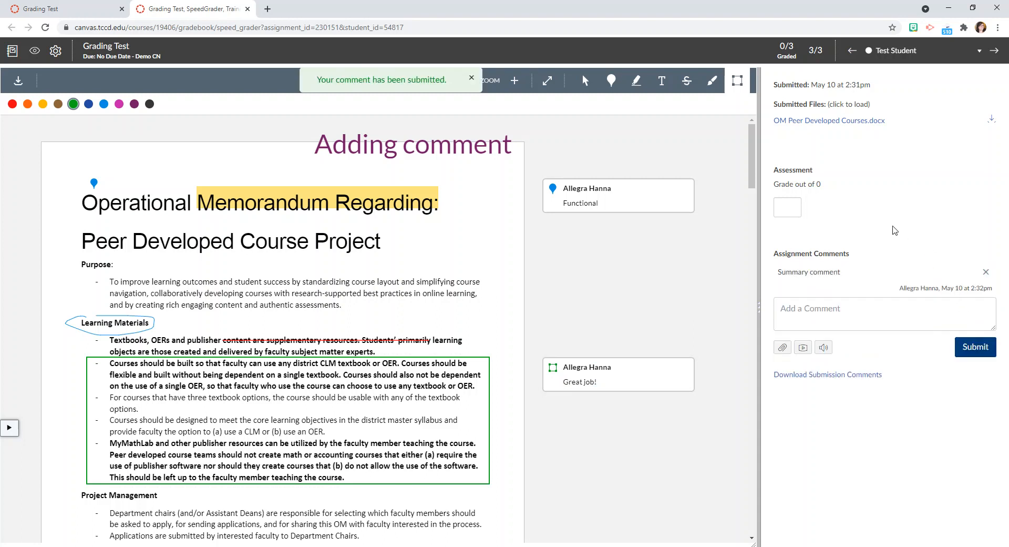
# Return from SpeedGrader to the Grading Test assignment page, without changing the assignment details.
pyautogui.click(791, 214)
pyautogui.click(900, 183)
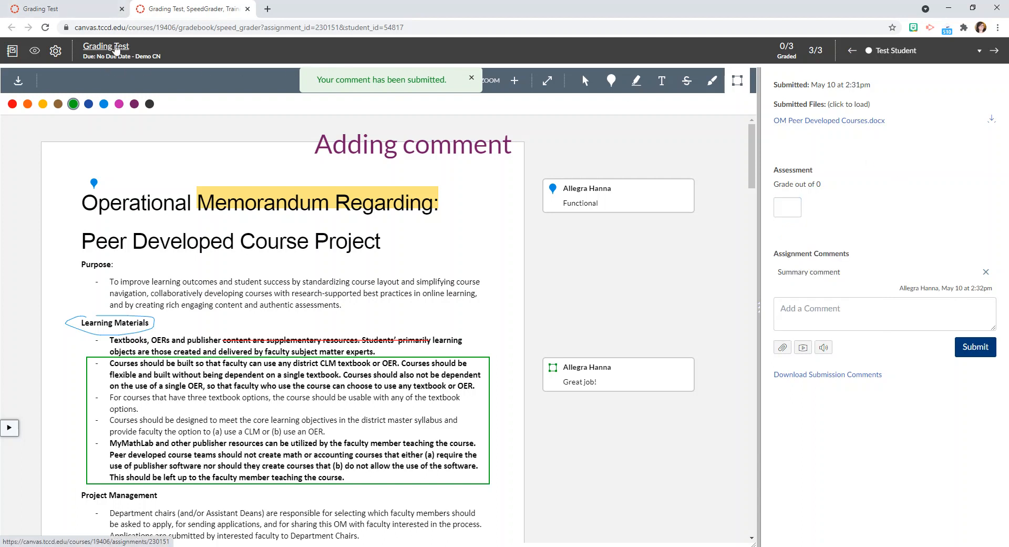
pyautogui.click(116, 50)
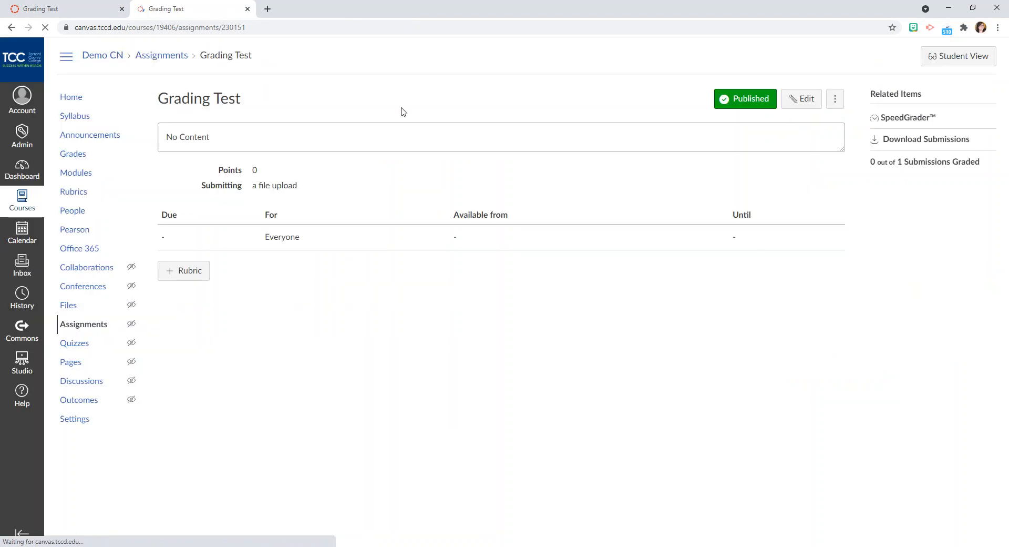
pyautogui.click(801, 99)
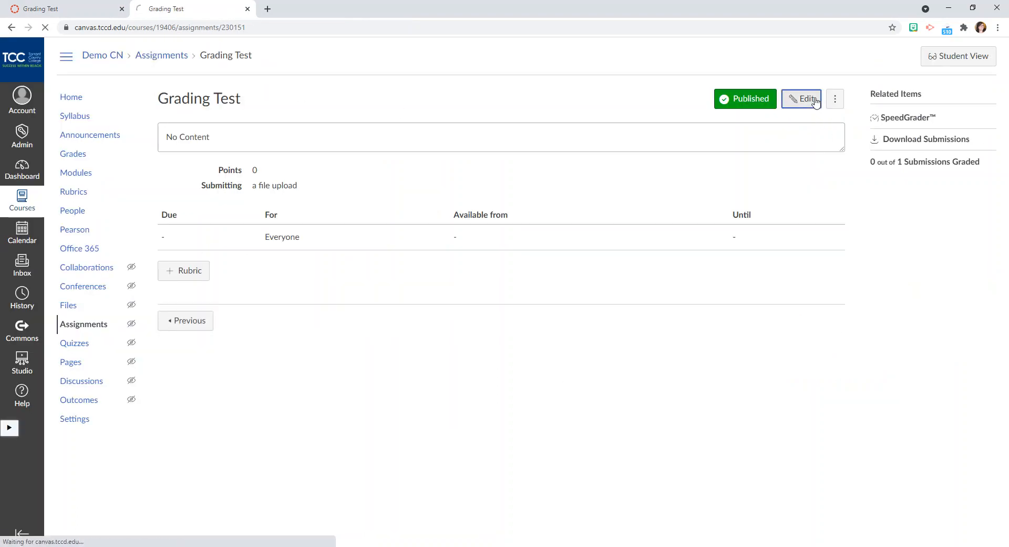
pyautogui.click(9, 27)
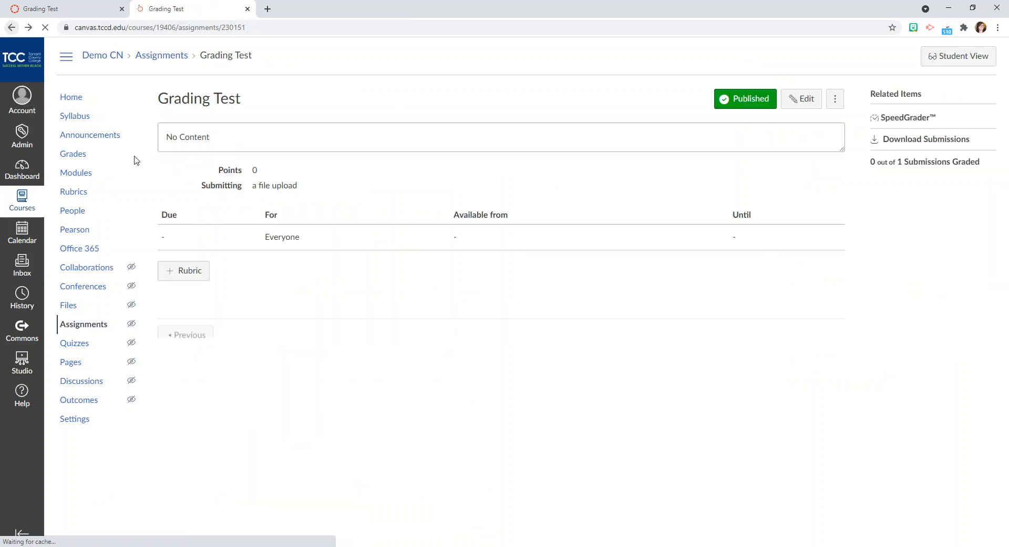
# Start a rubric for the Grading Test assignment with use for assignment grading enabled, and attach the existing Essay 1 rubric in its place.
pyautogui.click(166, 276)
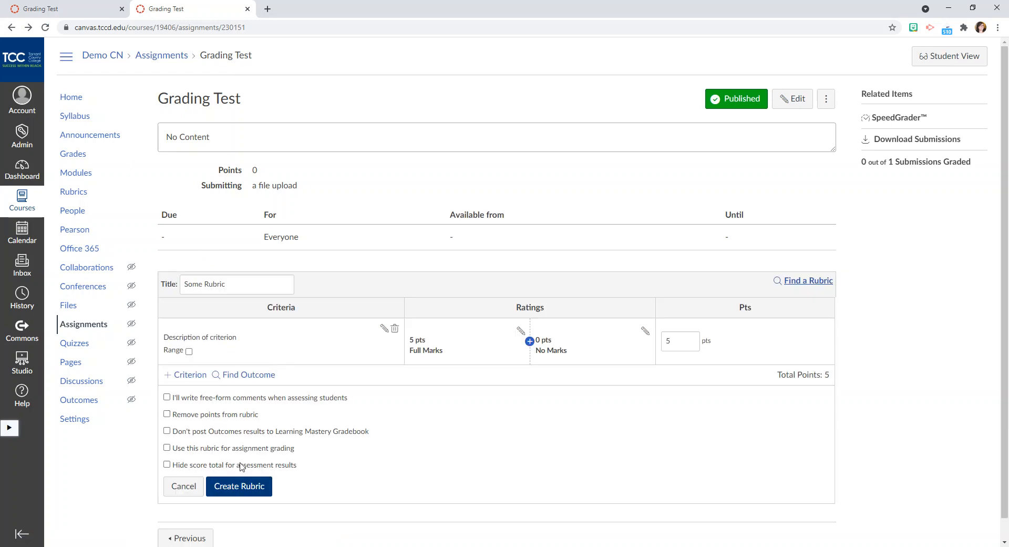
pyautogui.click(190, 453)
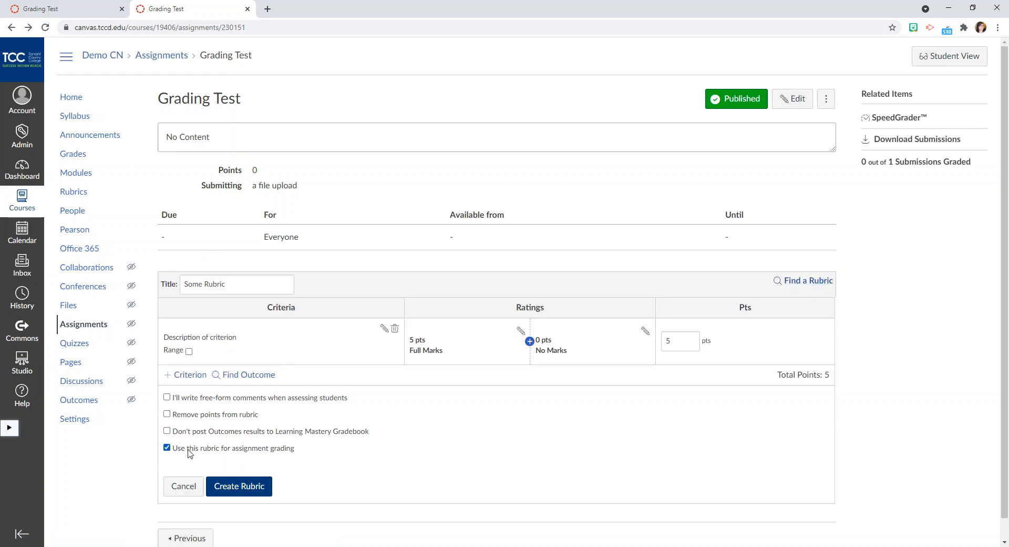
pyautogui.click(823, 279)
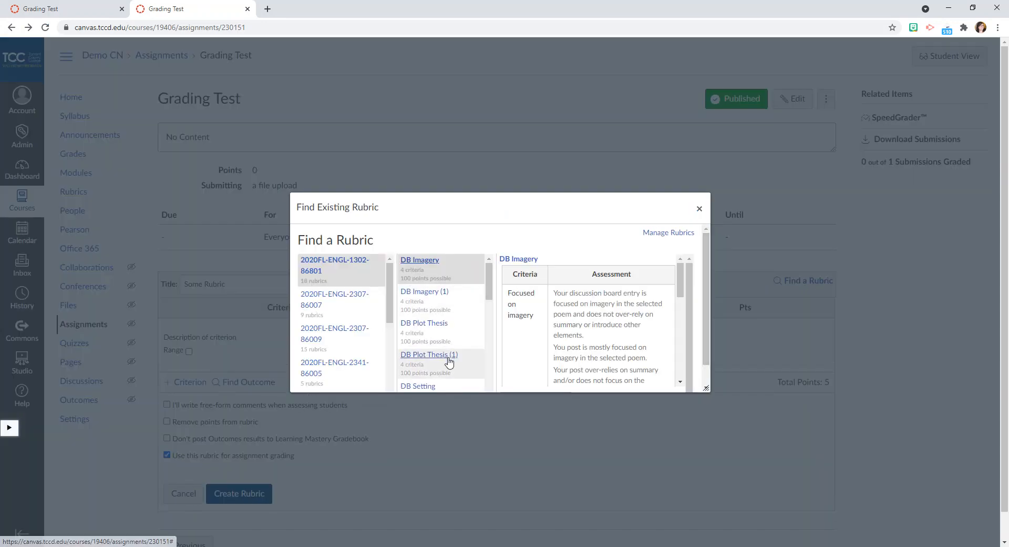
pyautogui.scroll(-2, 448, 362)
pyautogui.click(418, 356)
pyautogui.scroll(-2, 614, 326)
pyautogui.moveTo(707, 326); pyautogui.dragTo(709, 378)
pyautogui.rightClick(709, 378)
pyautogui.click(533, 380)
pyautogui.click(534, 380)
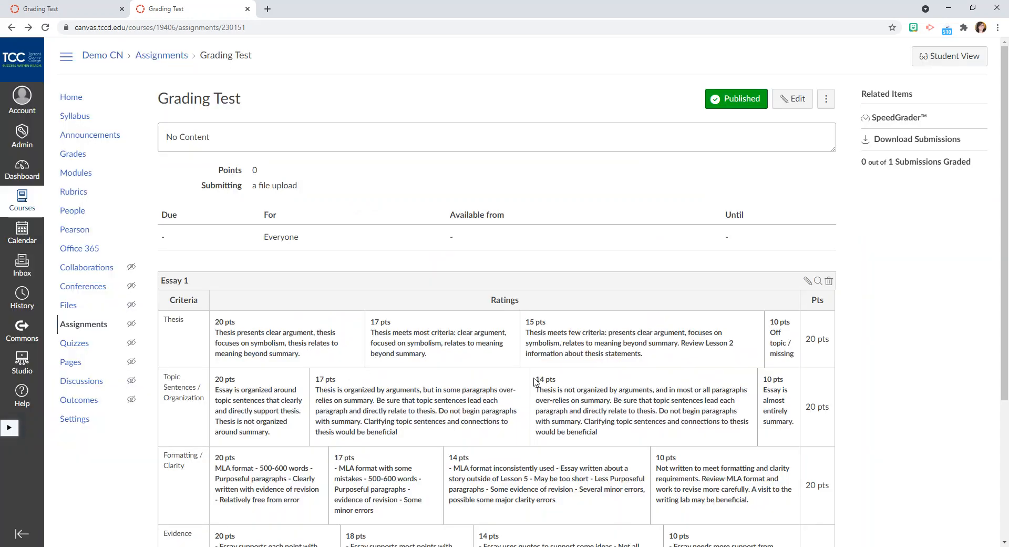
# Review the attached Essay 1 rubric, reopen the submission in SpeedGrader, and widen the grading pane.
pyautogui.scroll(-4, 578, 362)
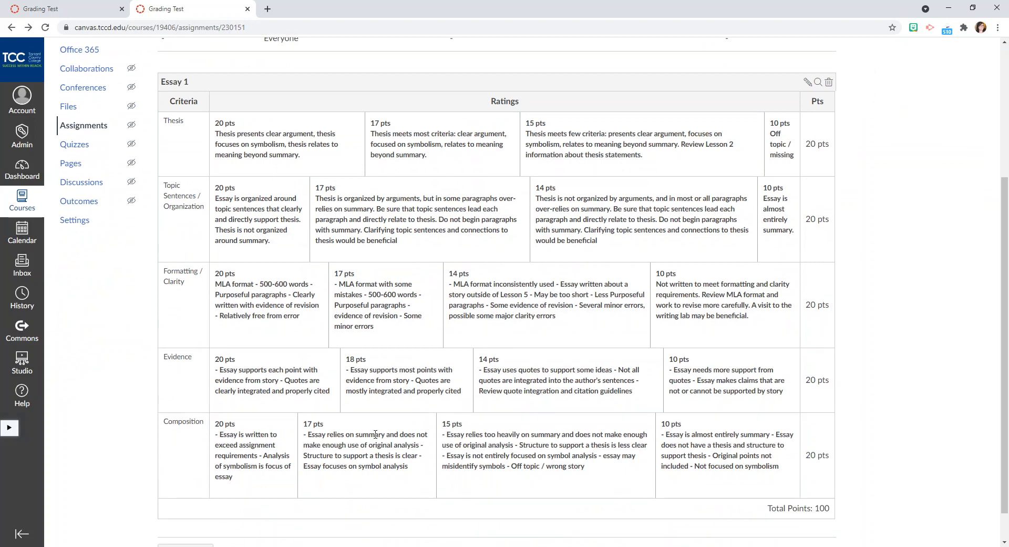
pyautogui.scroll(4, 706, 163)
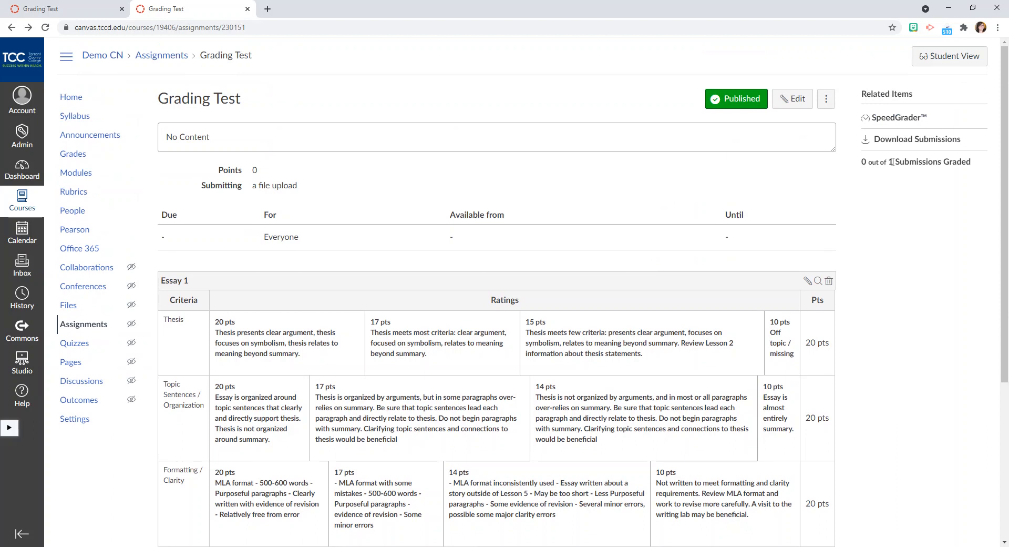
pyautogui.click(905, 119)
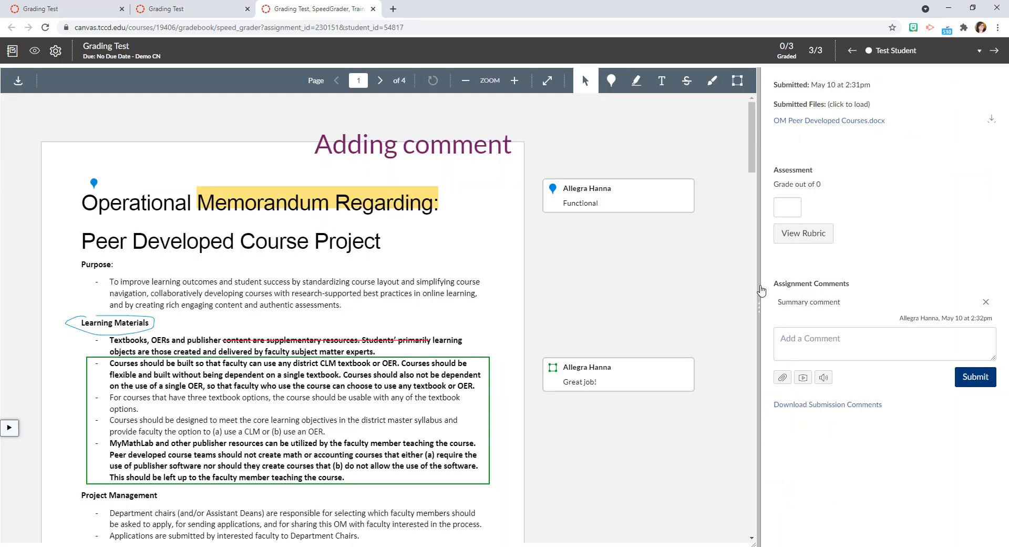
pyautogui.moveTo(760, 314); pyautogui.dragTo(657, 310)
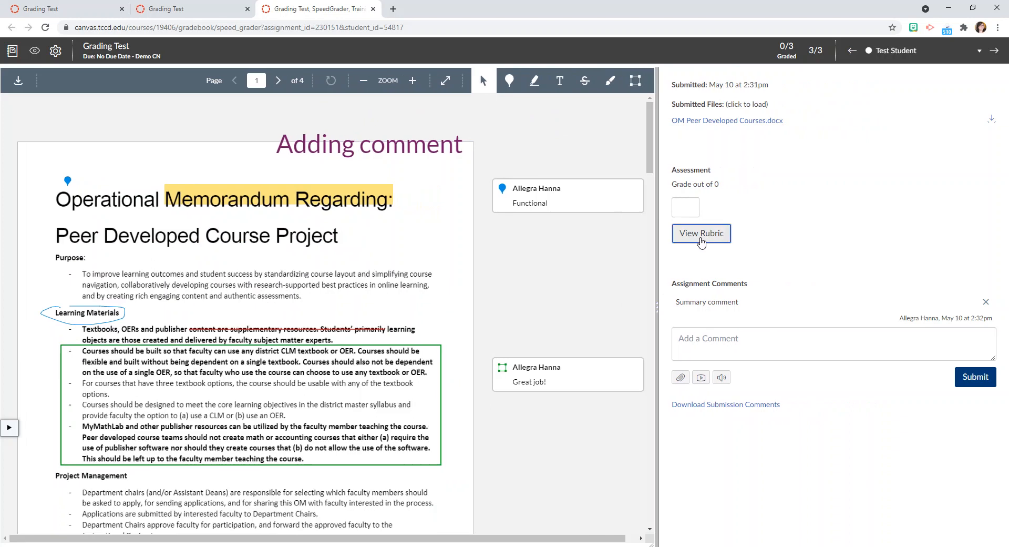
# Rate the submission with the rubric: Thesis 20, Topic Sentences / Organization 17, Formatting / Clarity 14, Evidence 18, Composition 20, and save the ratings.
pyautogui.click(667, 233)
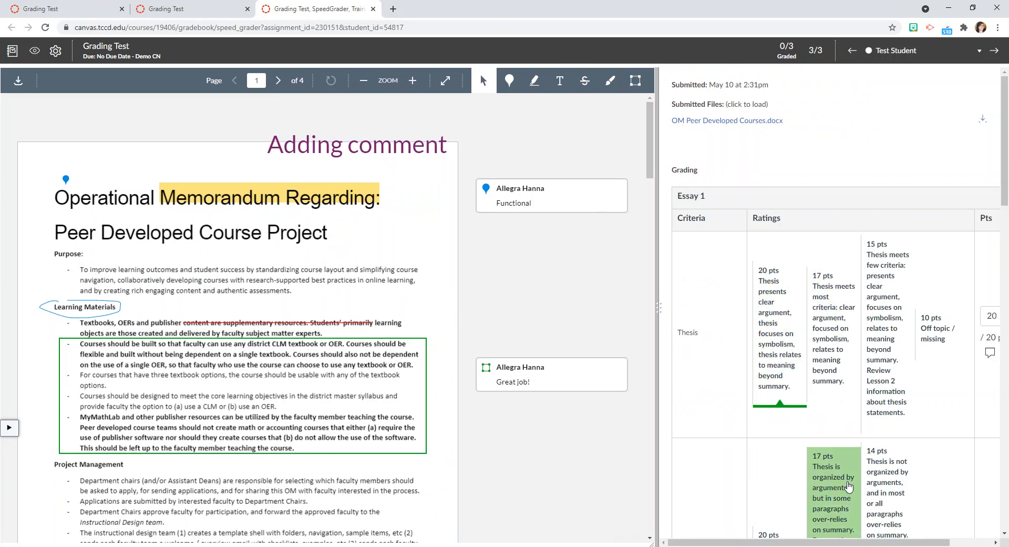
pyautogui.click(835, 487)
pyautogui.scroll(-7, 838, 484)
pyautogui.scroll(-6, 817, 519)
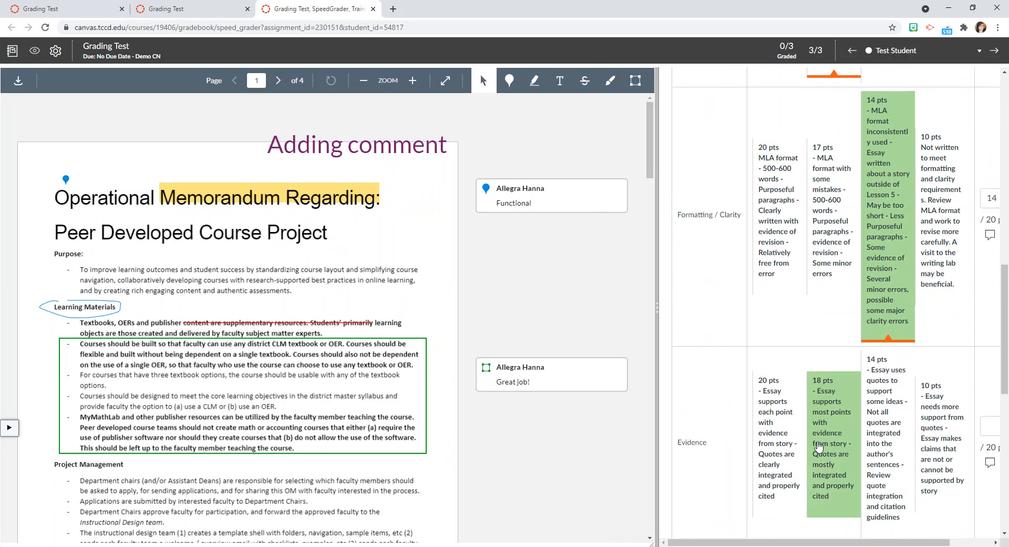
pyautogui.click(817, 463)
pyautogui.scroll(-6, 804, 452)
pyautogui.click(786, 412)
pyautogui.scroll(-4, 694, 450)
pyautogui.click(682, 353)
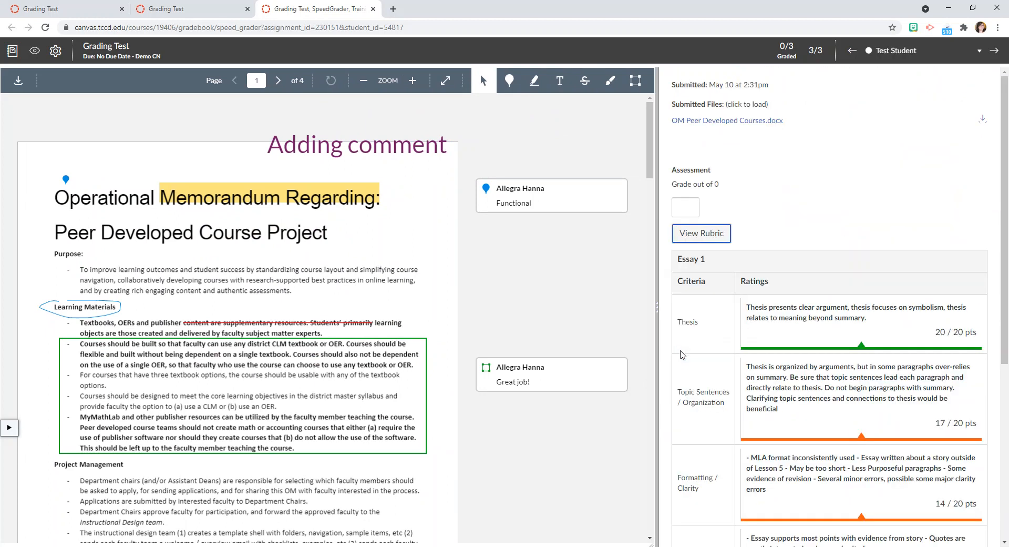
pyautogui.scroll(-5, 993, 255)
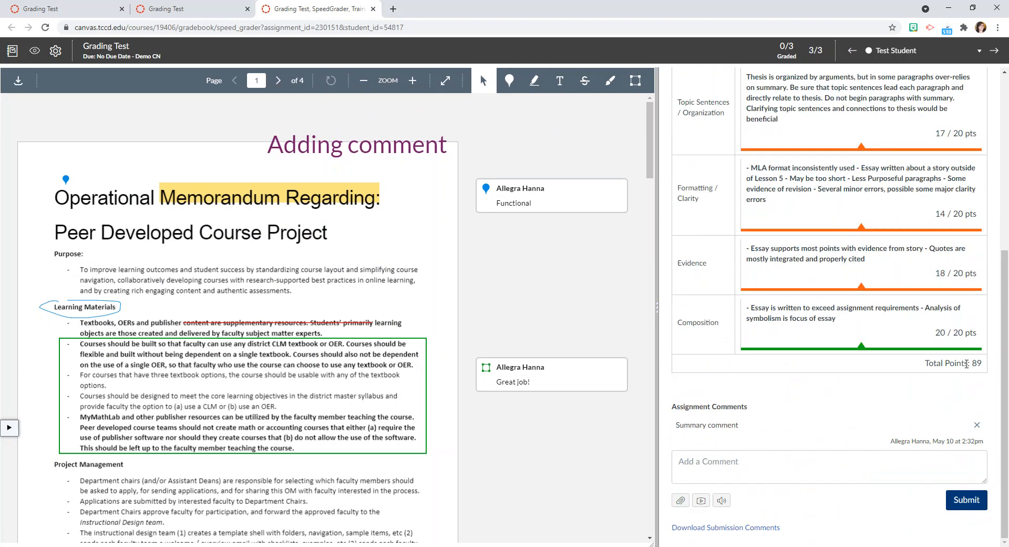
pyautogui.scroll(6, 809, 304)
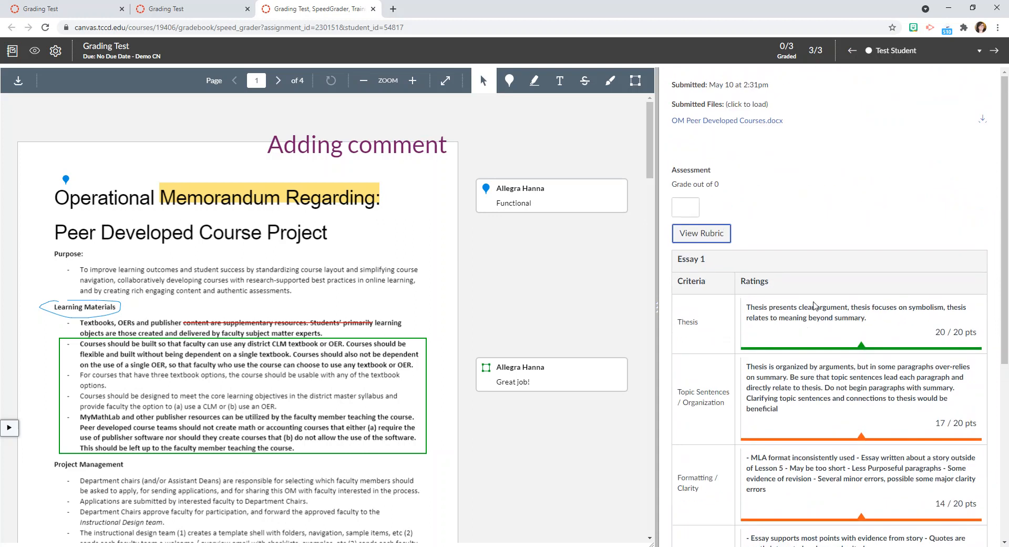